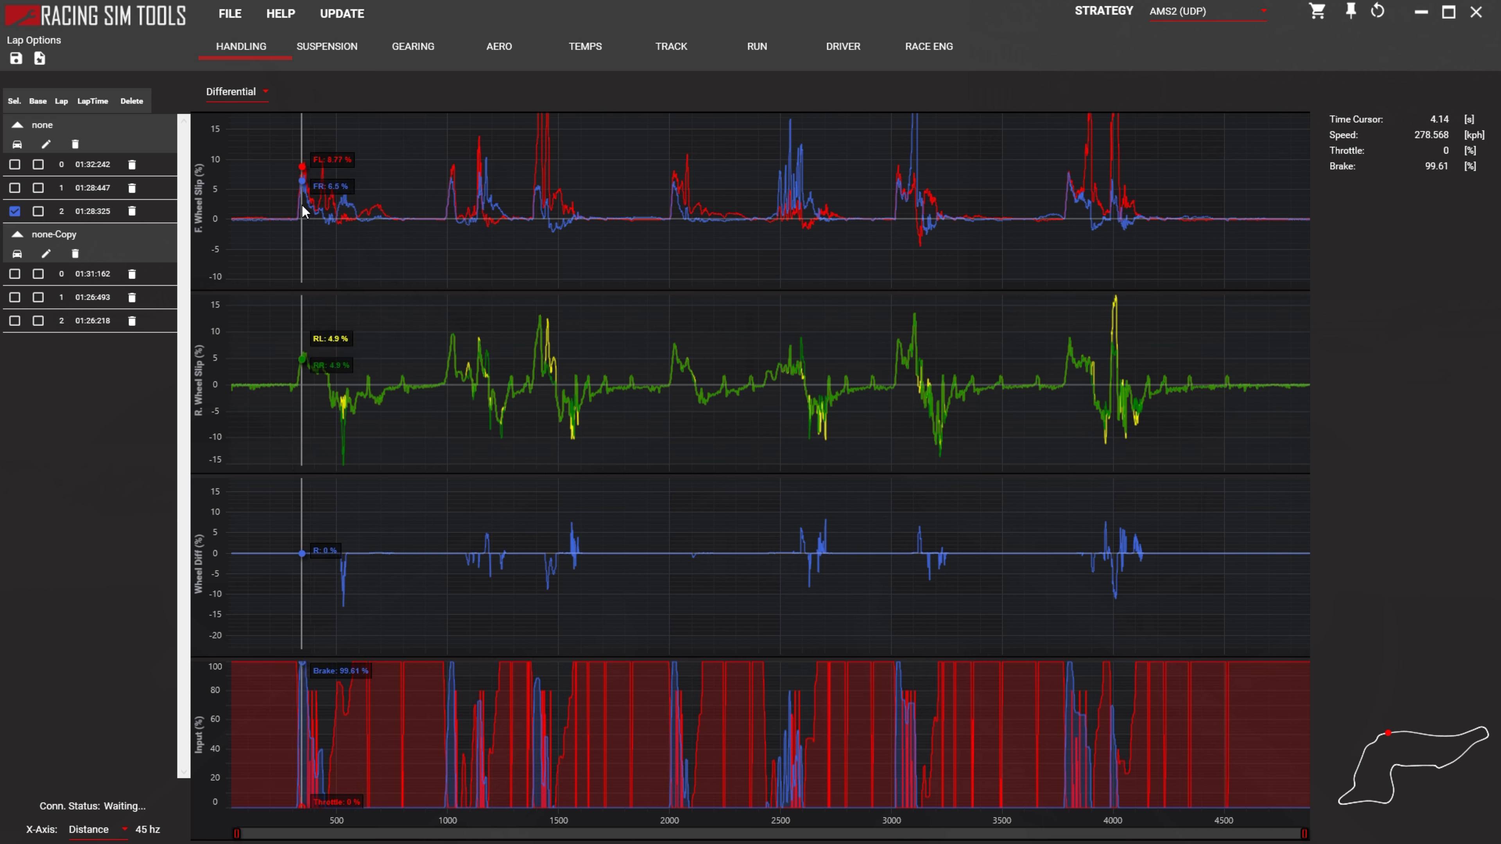
- Examine the differential wheel slip traces for lap 2 of the none run at several braking zones
left_click(453, 366)
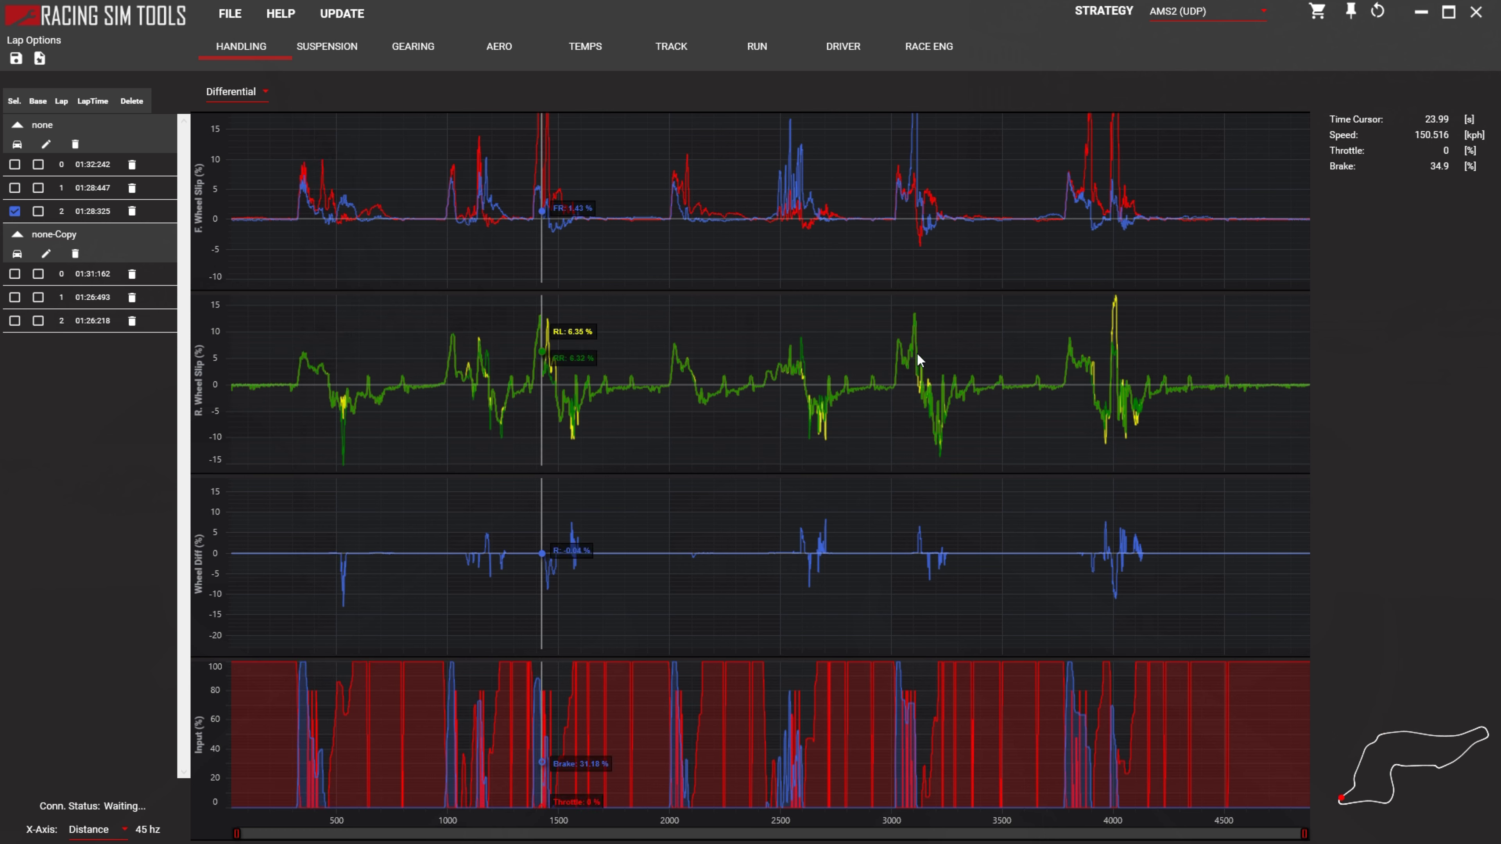
left_click(1115, 359)
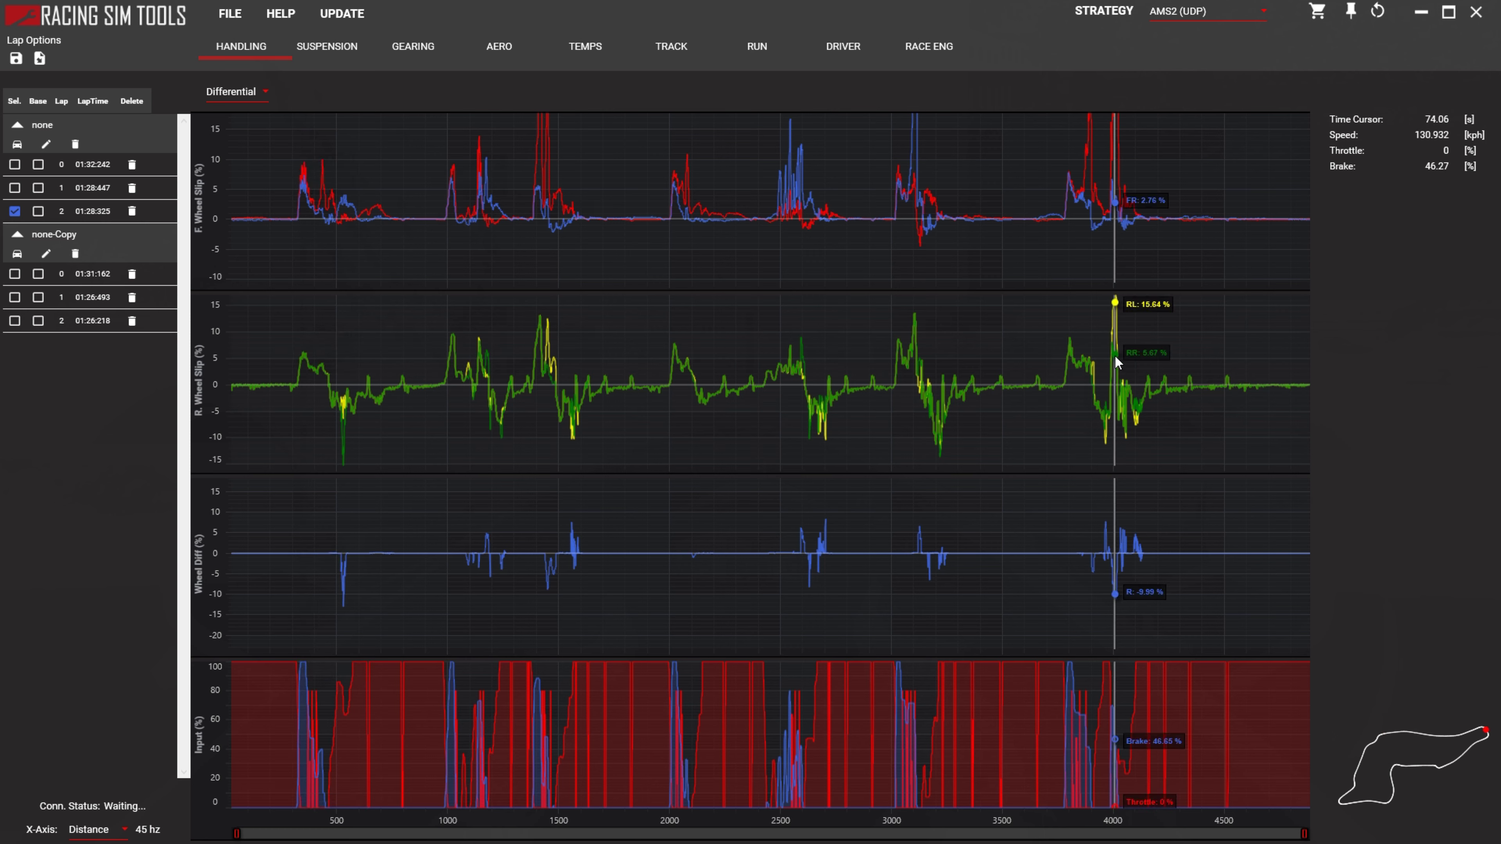
left_click(910, 364)
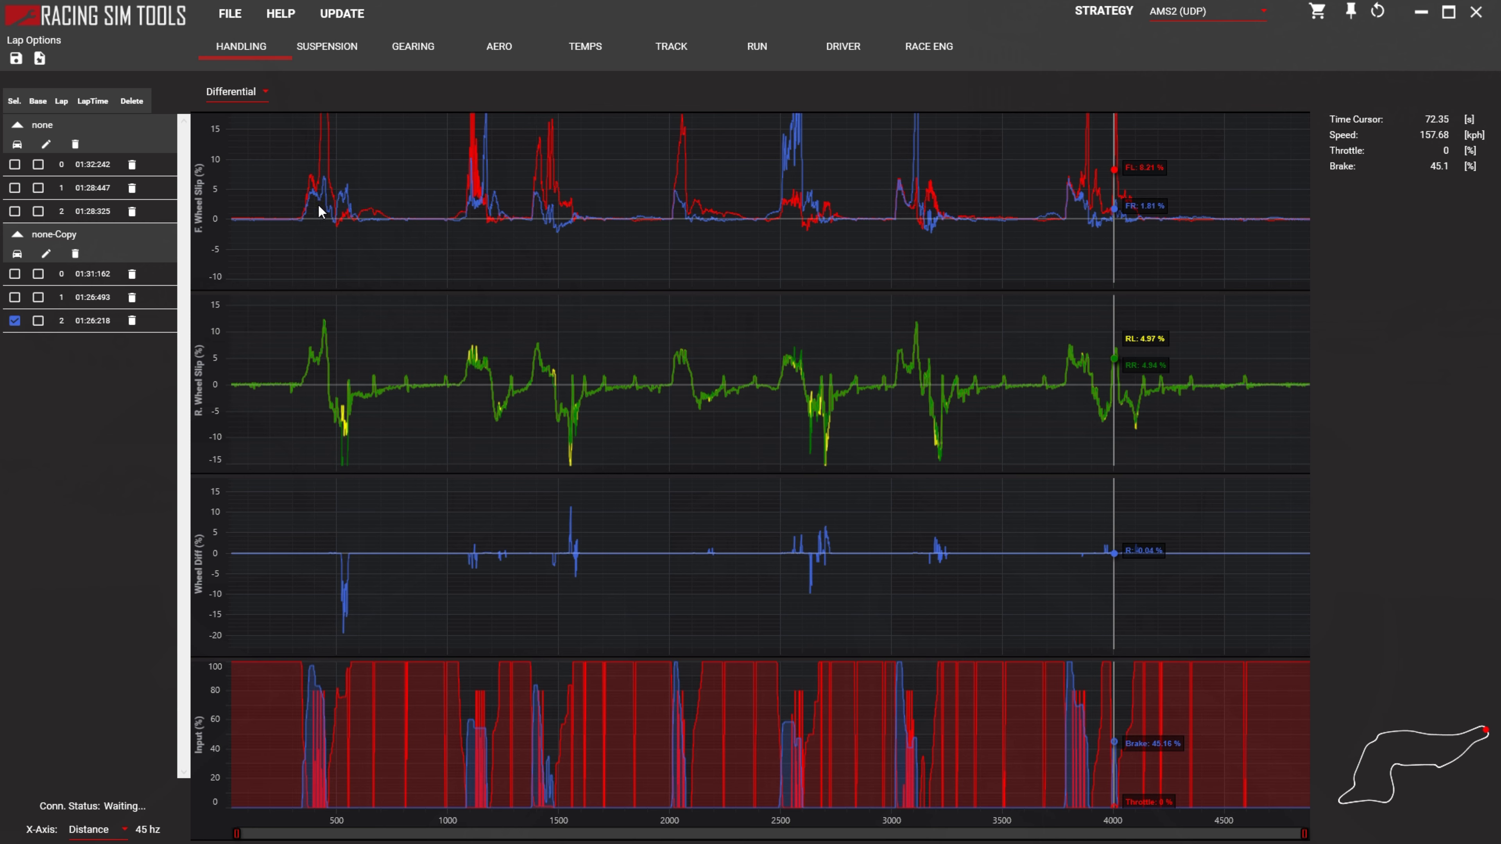
- Examine wheel slip through the corners of none-Copy lap 2 and compare its differential traces with none lap 2
left_click_drag(322, 207, 552, 208)
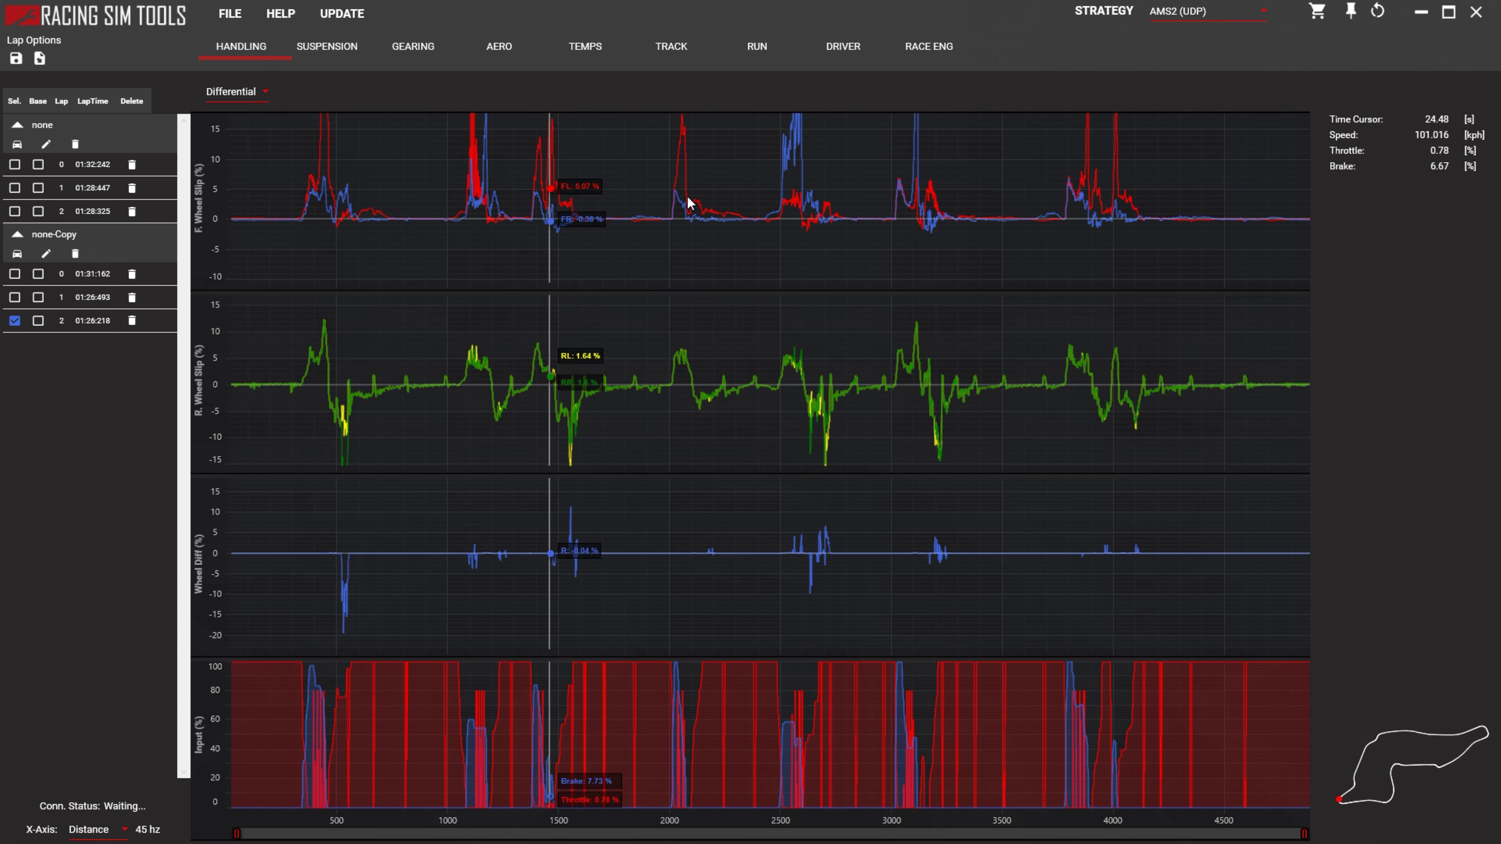
left_click_drag(688, 198, 685, 194)
left_click(798, 199)
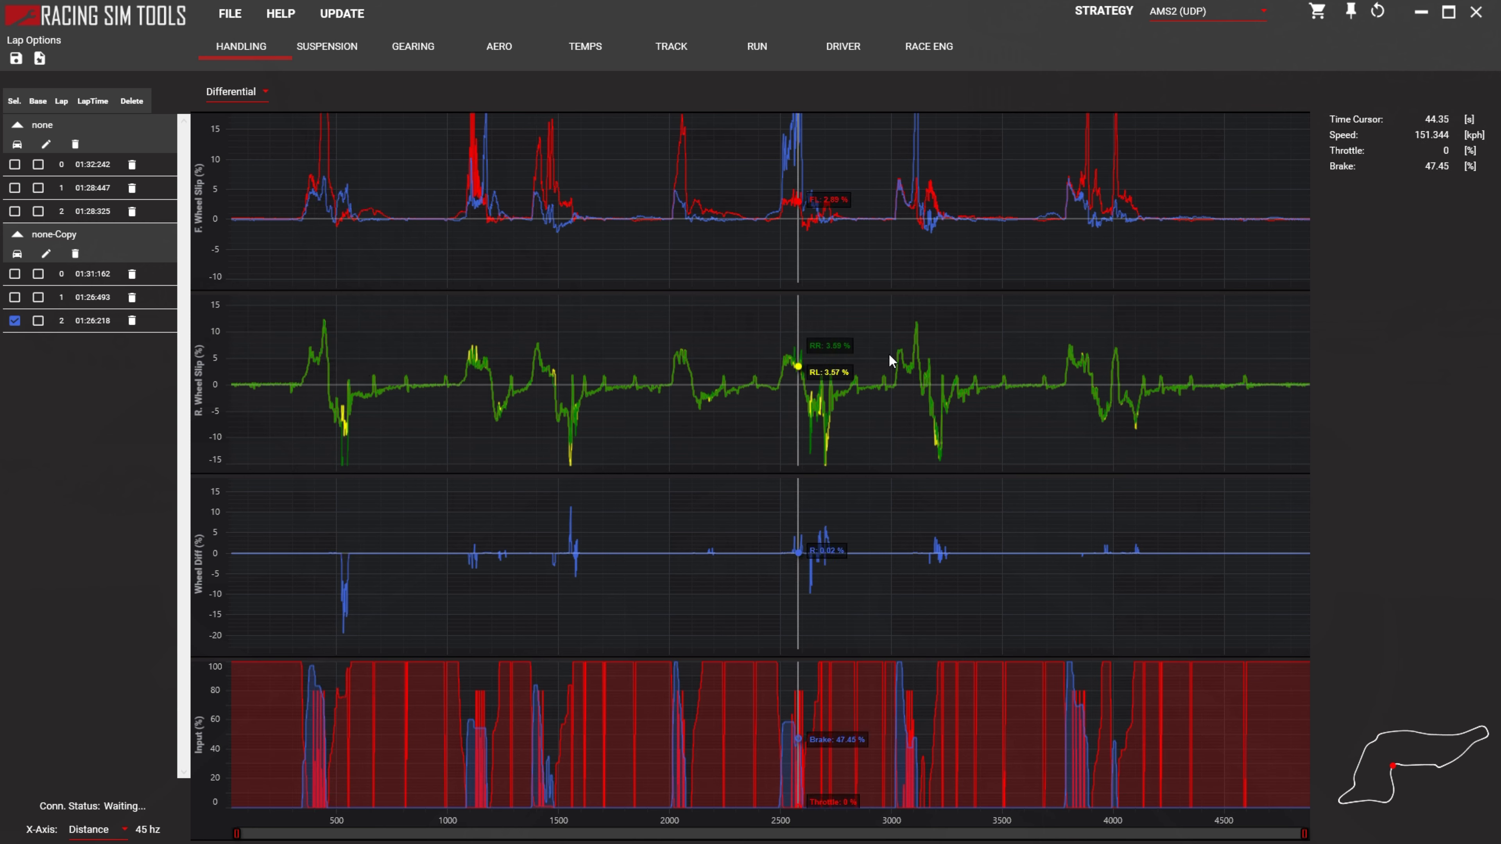
left_click(917, 371)
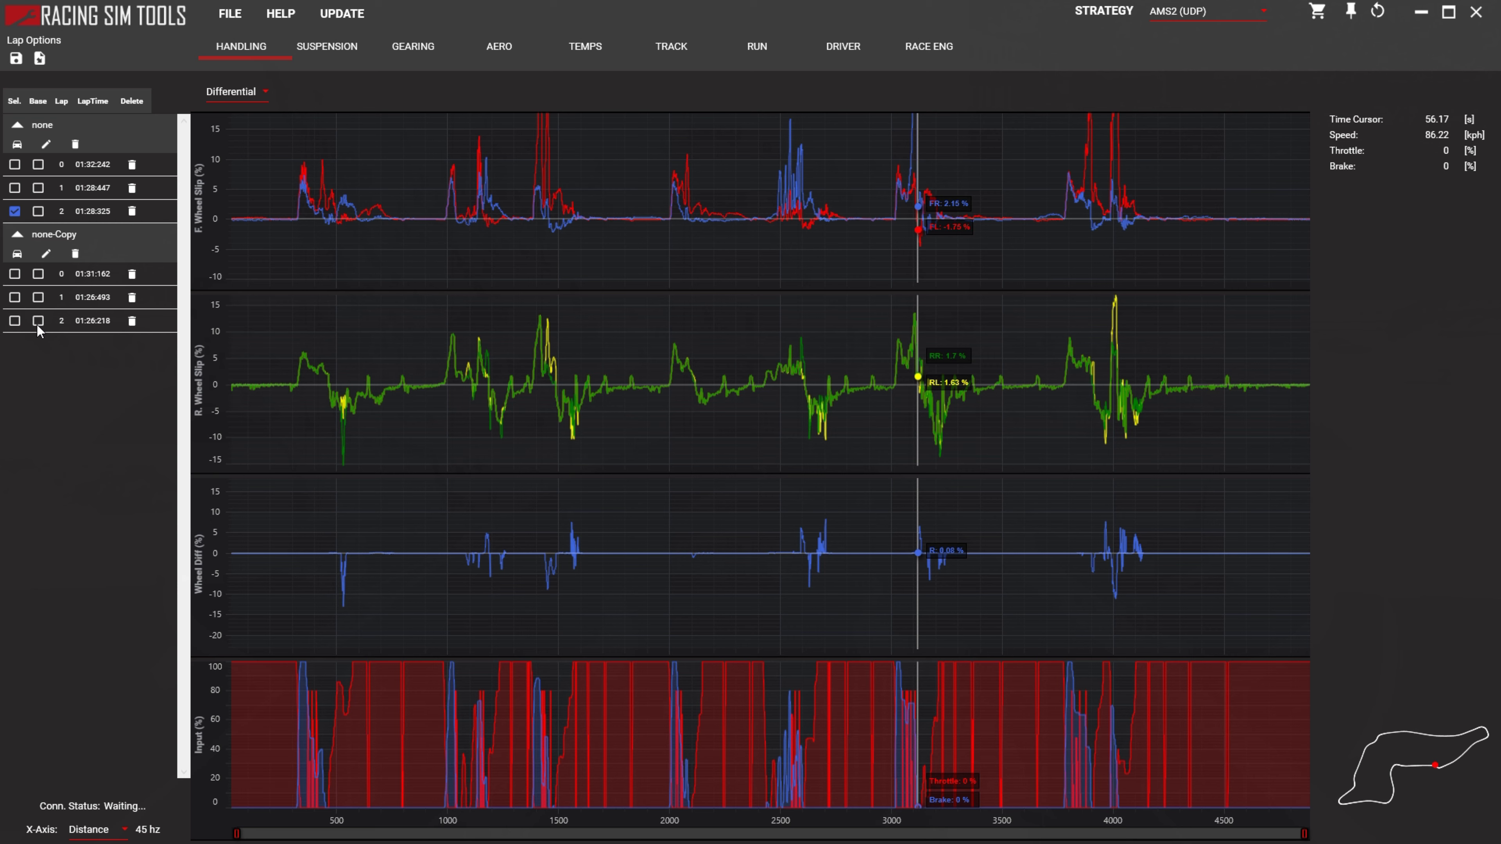
left_click(14, 320)
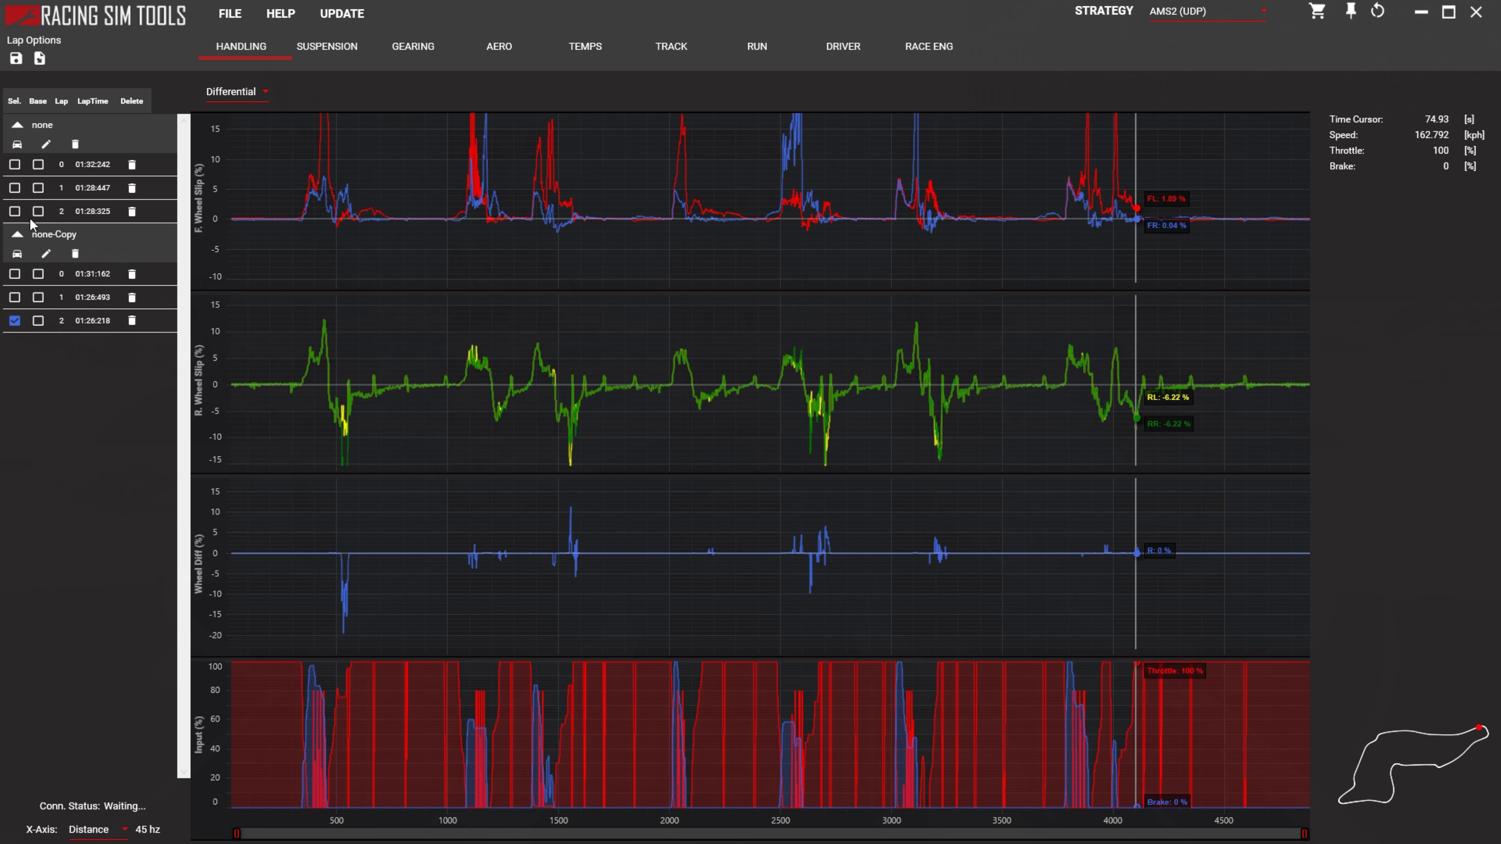
left_click(15, 211)
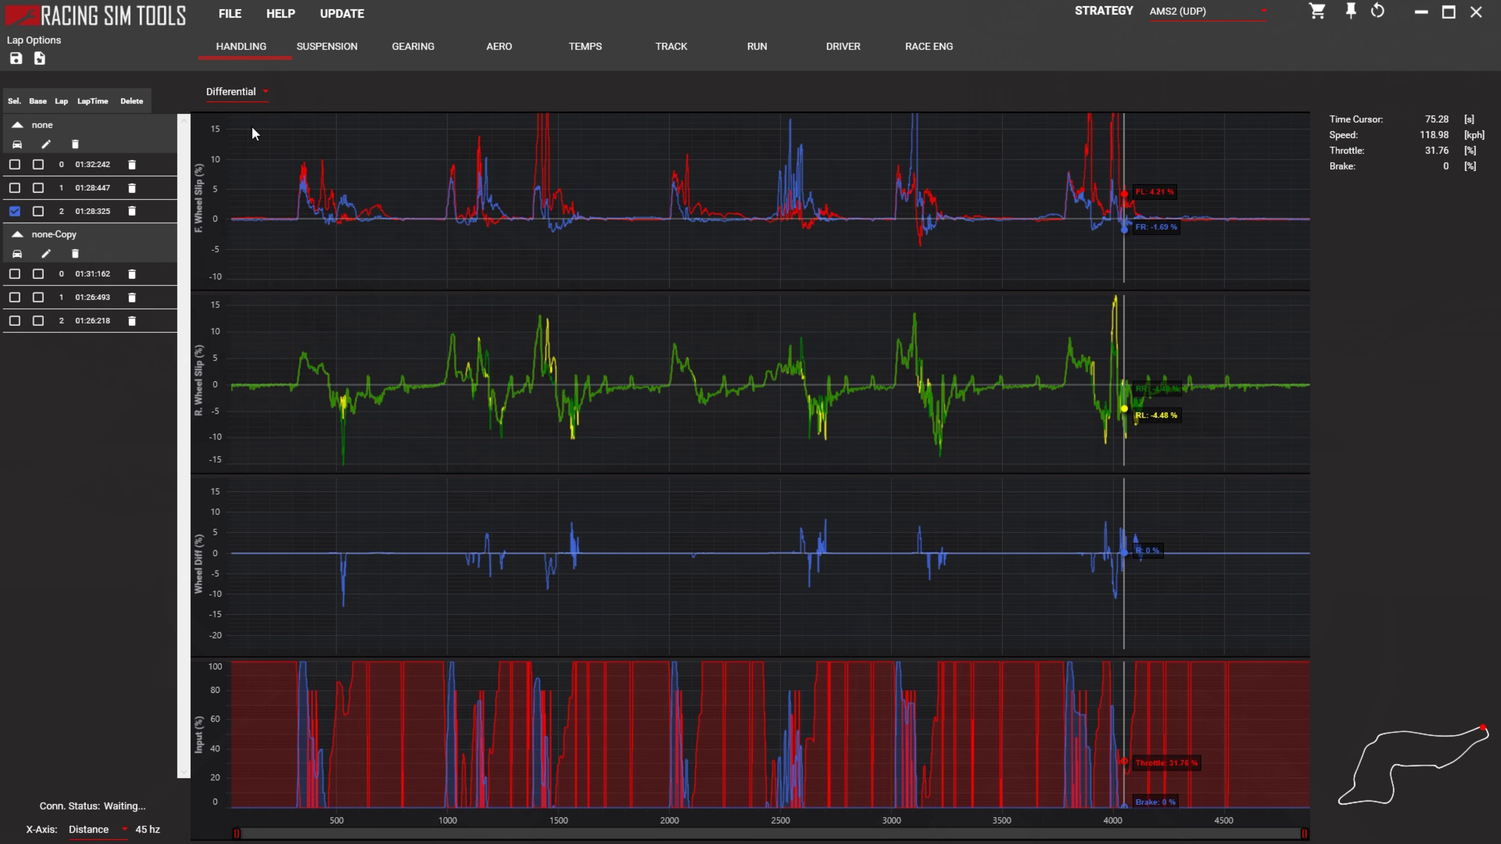
- Show the suspension's lateral stiffness distribution for none lap 2 and inspect its late-lap stiffness clusters
left_click(319, 48)
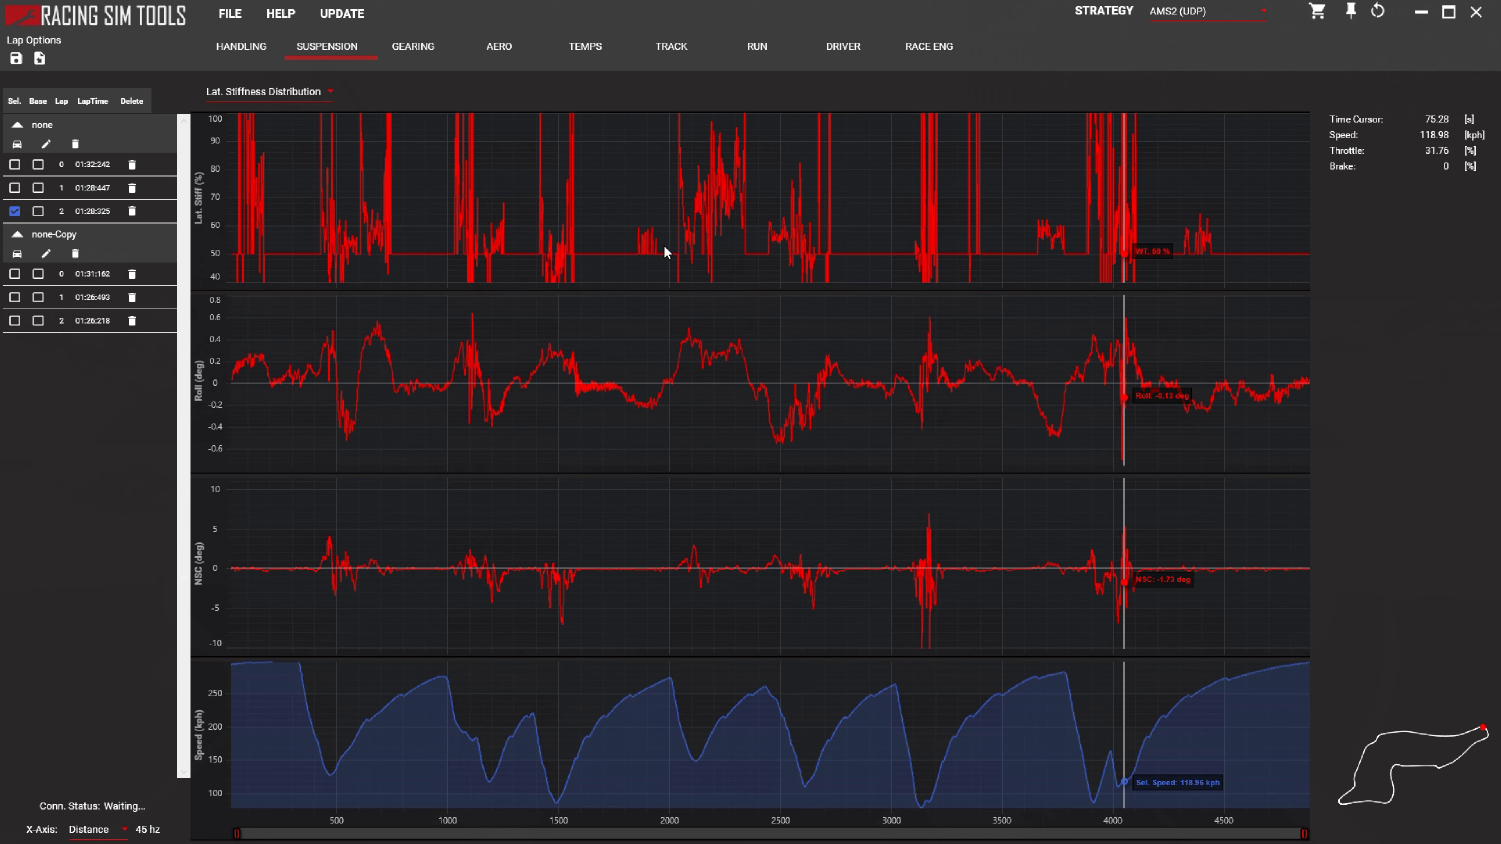
left_click(1052, 235)
left_click(1200, 242)
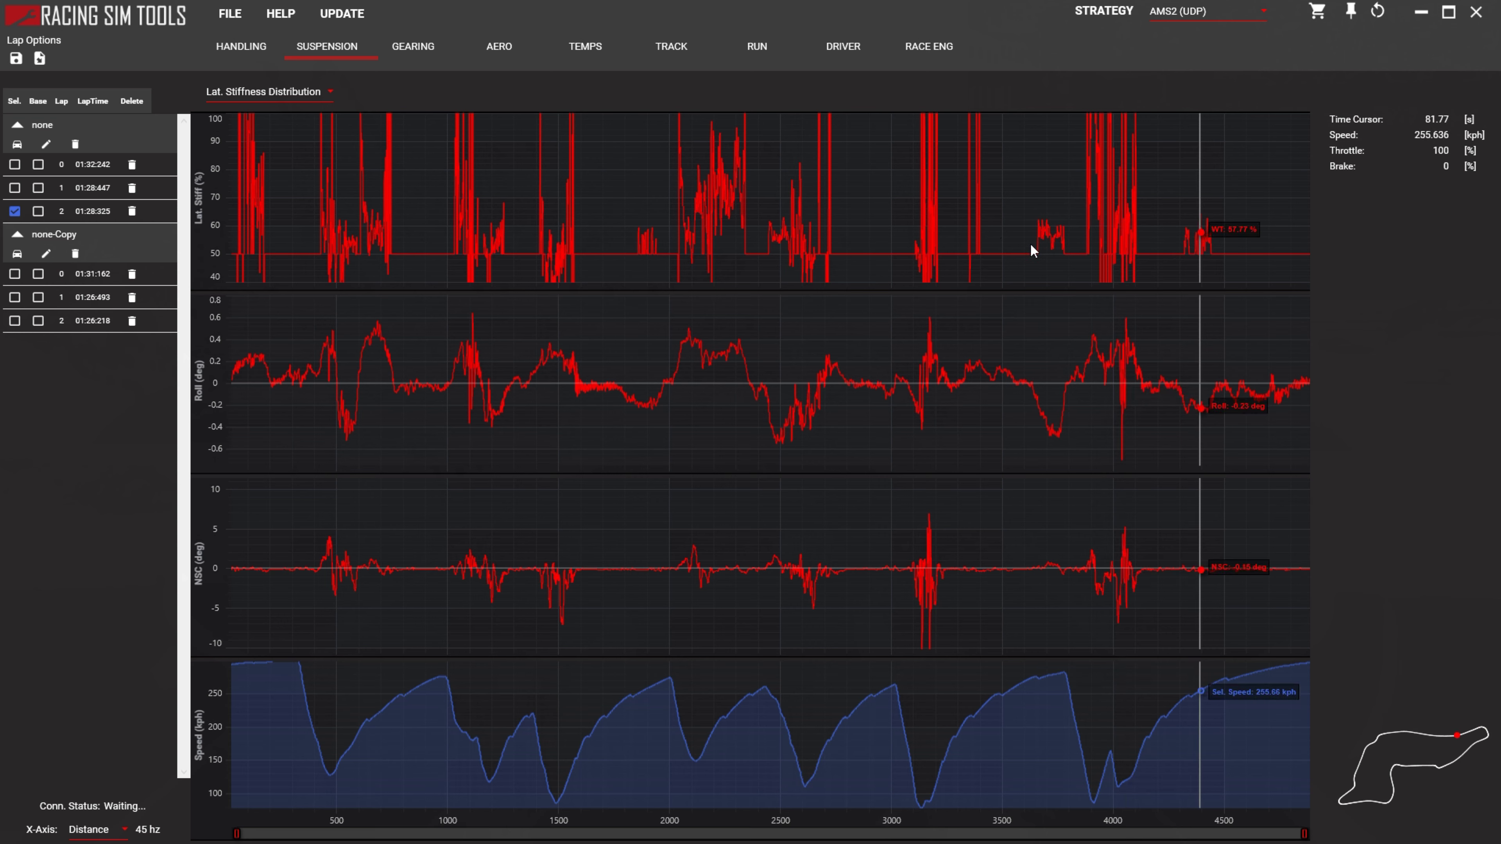
- Inspect the lateral stiffness clusters of none-Copy lap 2 along the whole lap
left_click(15, 322)
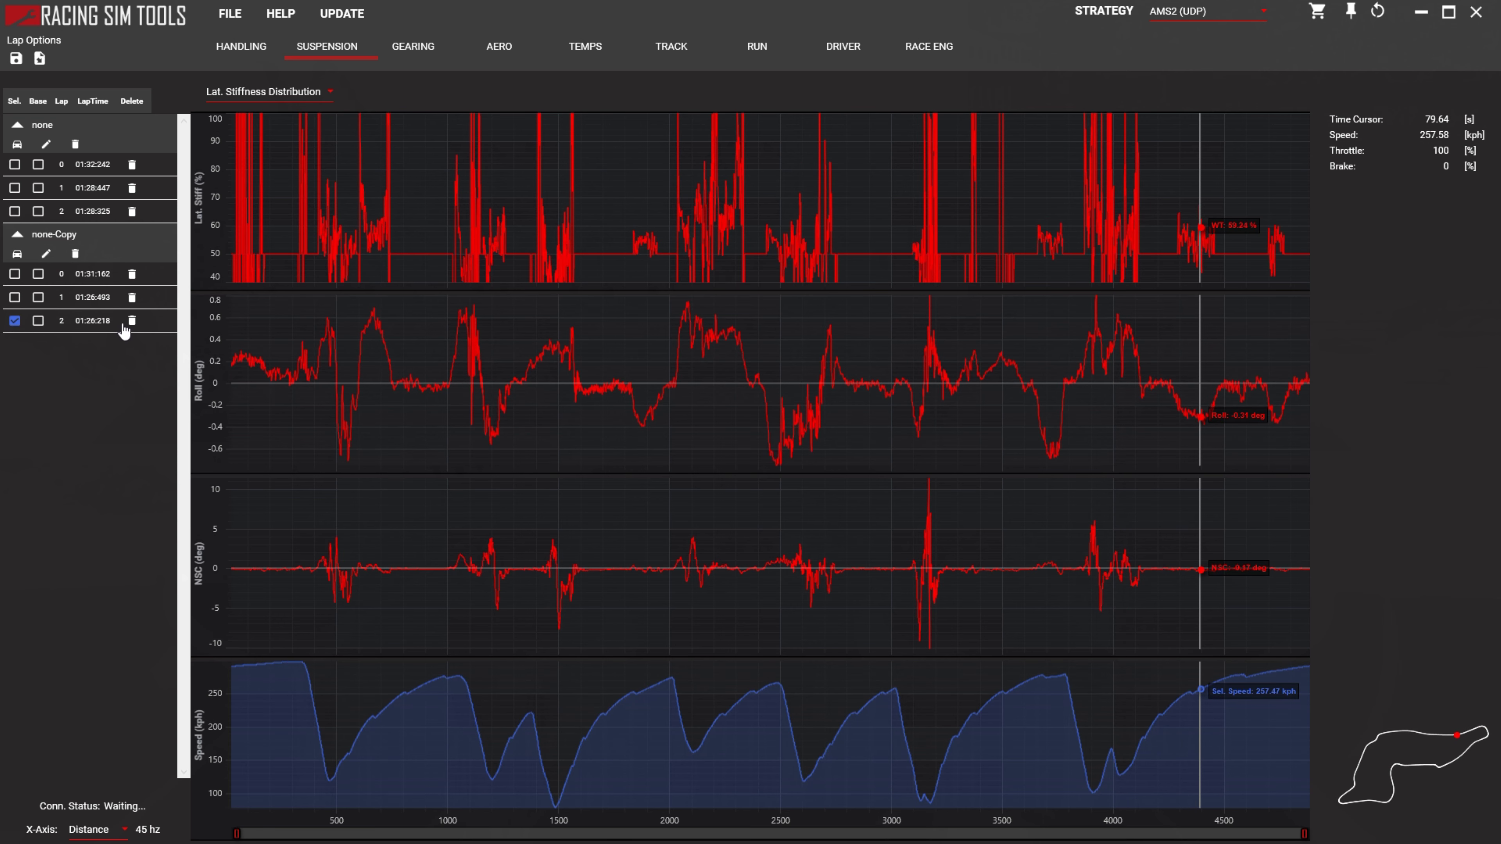
left_click(650, 246)
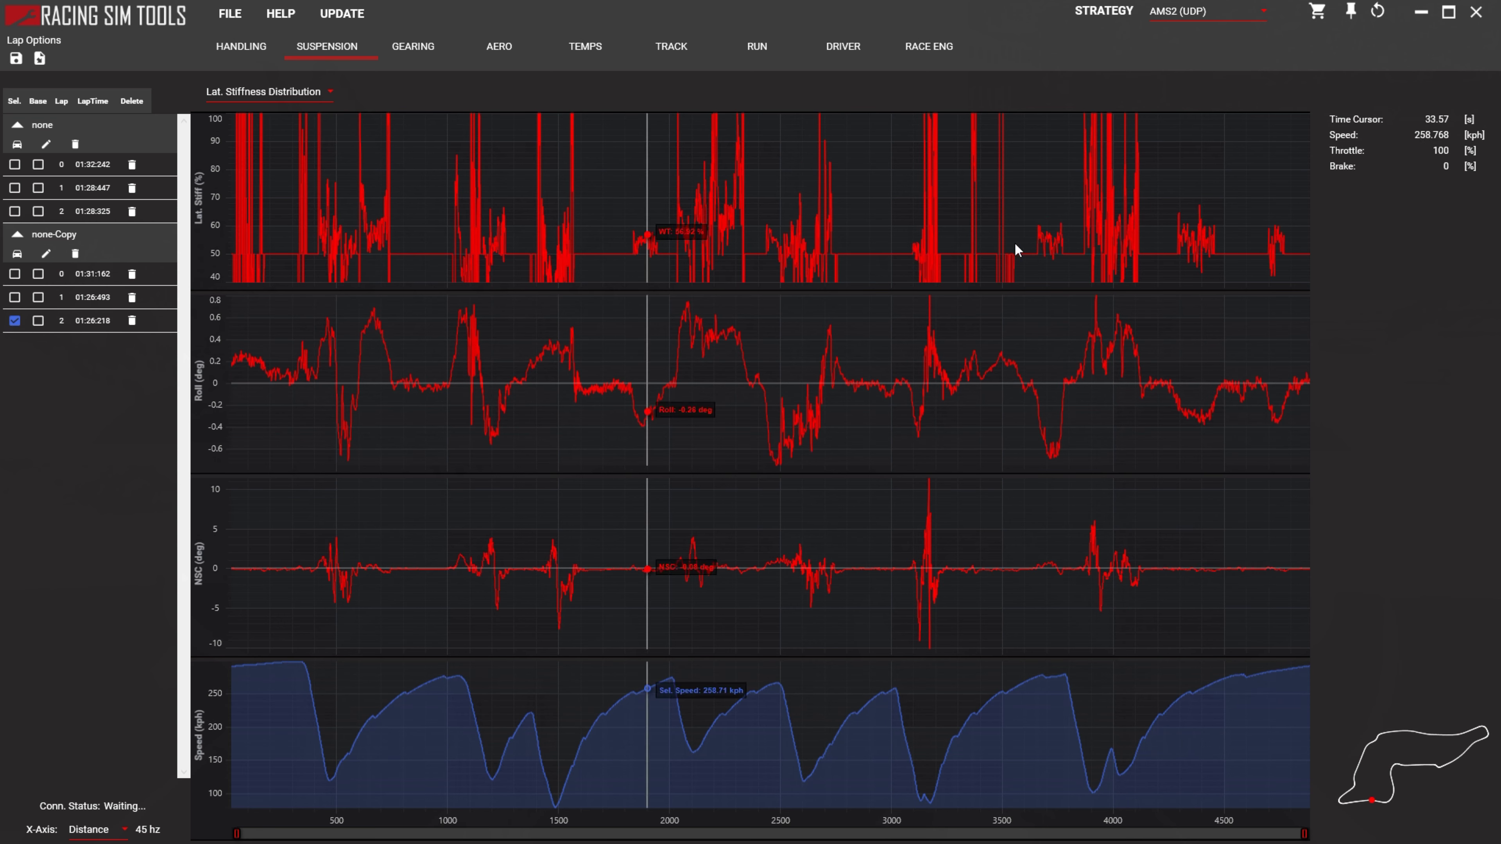
left_click(1056, 241)
left_click(1203, 248)
left_click(1283, 239)
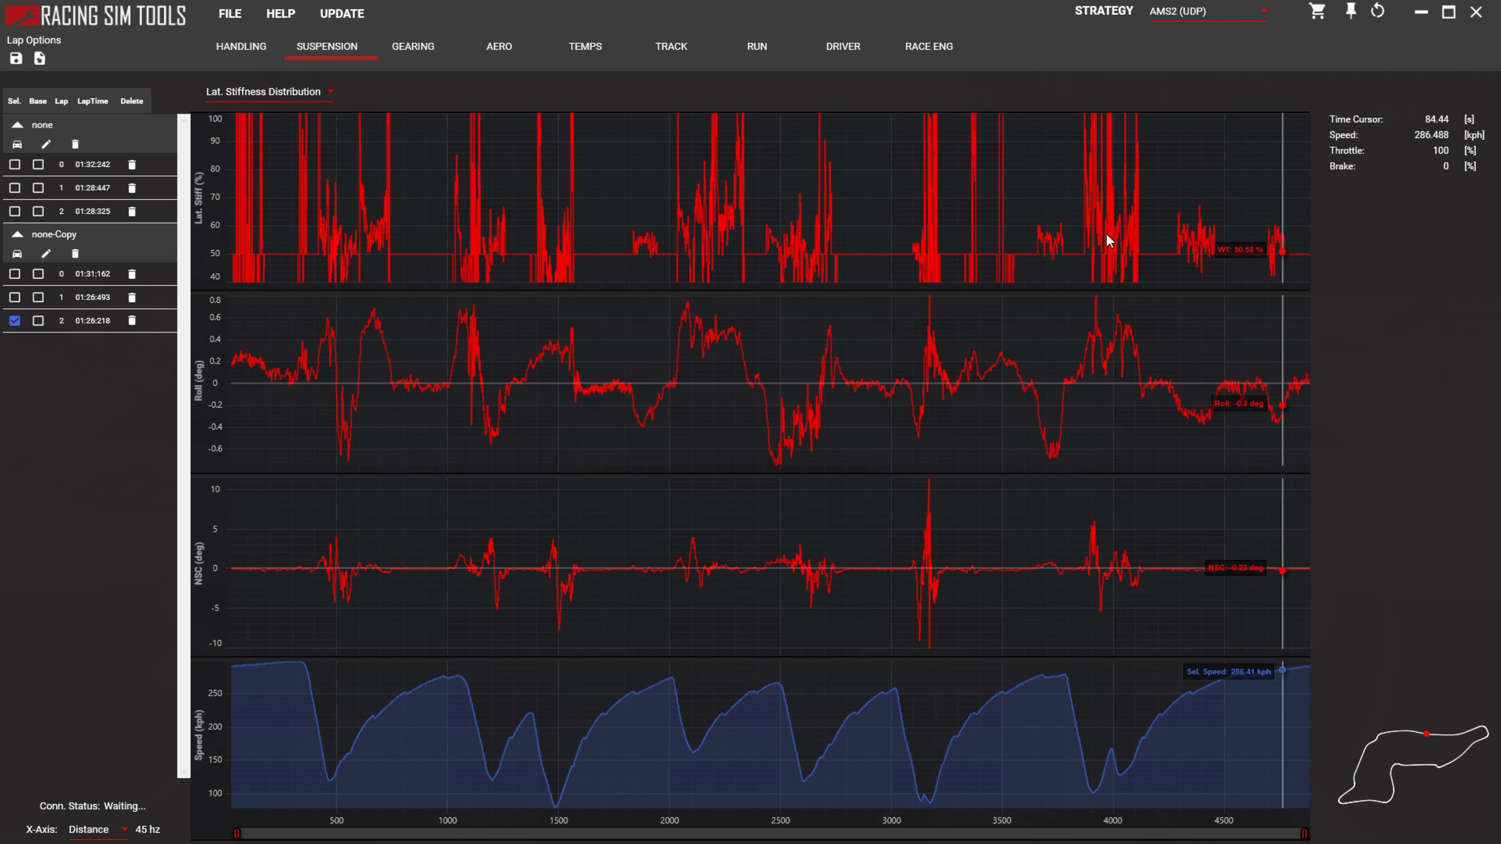
left_click(678, 249)
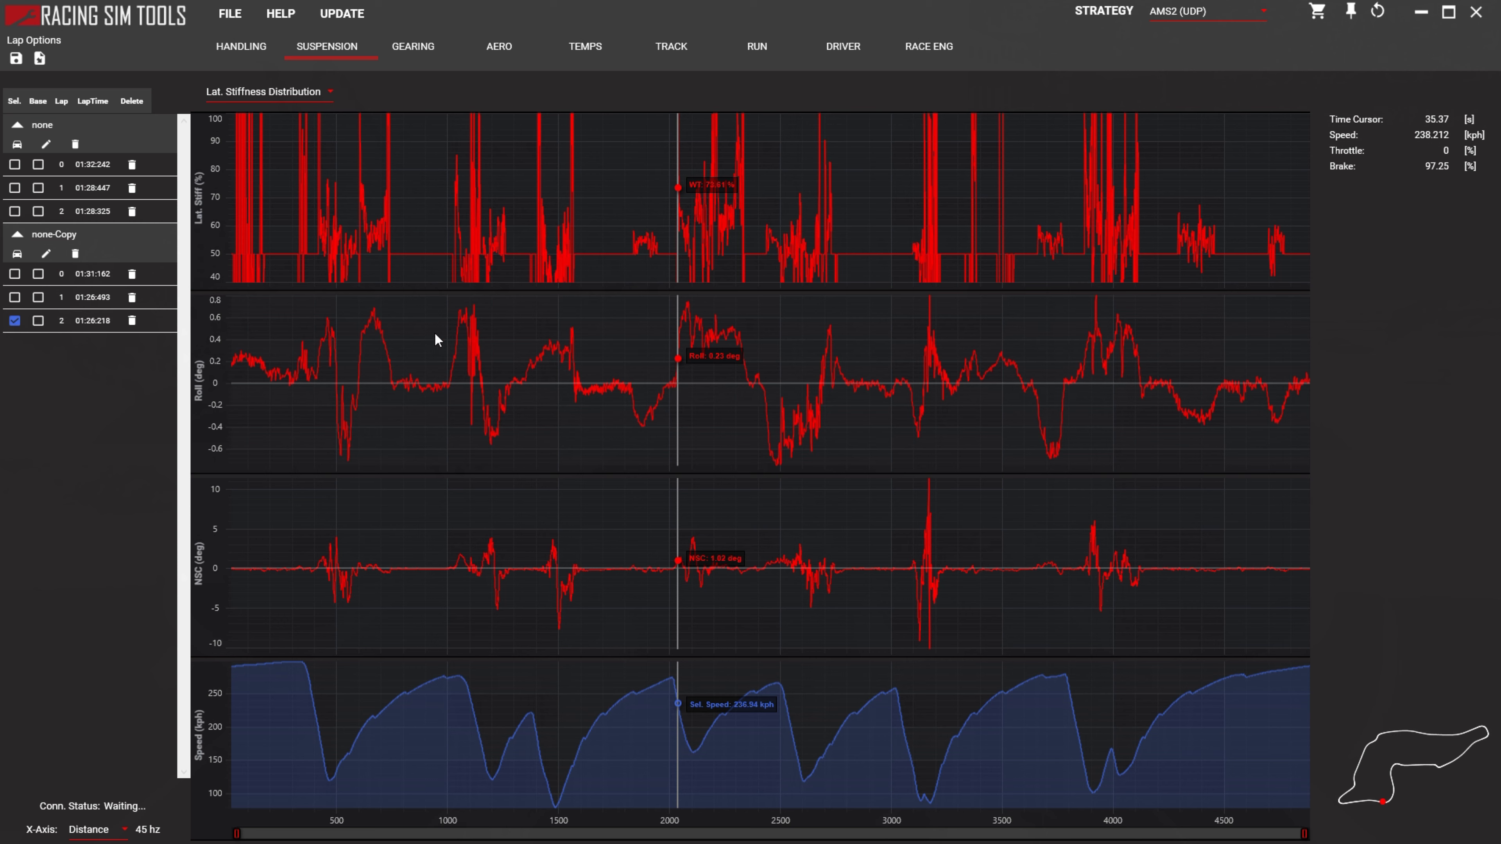
- Inspect the roll angle just after 1000 on the distance axis and compare it between lap 2 of both runs
left_click(464, 349)
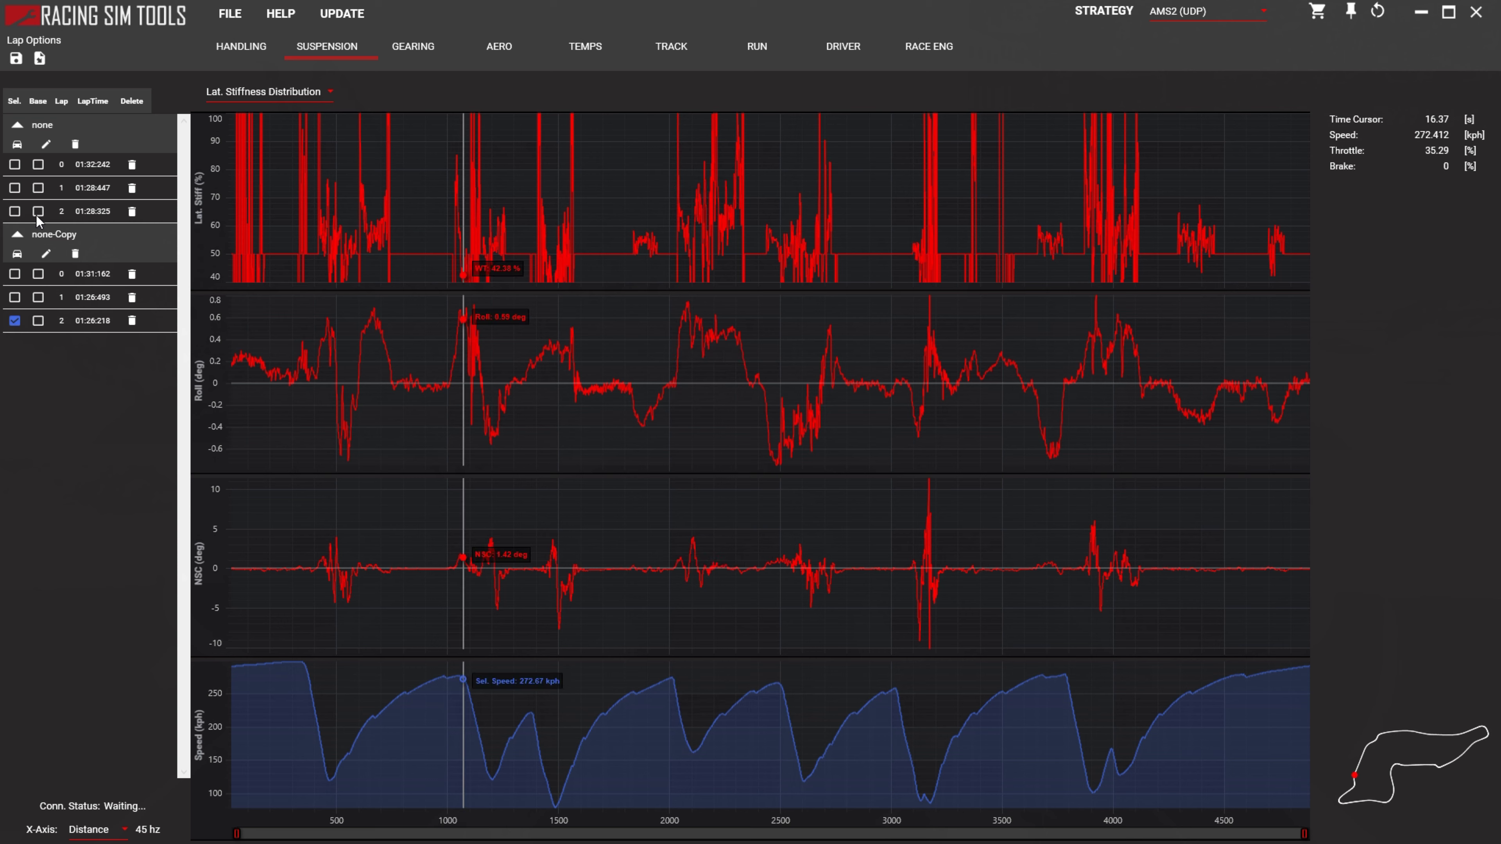
left_click(15, 211)
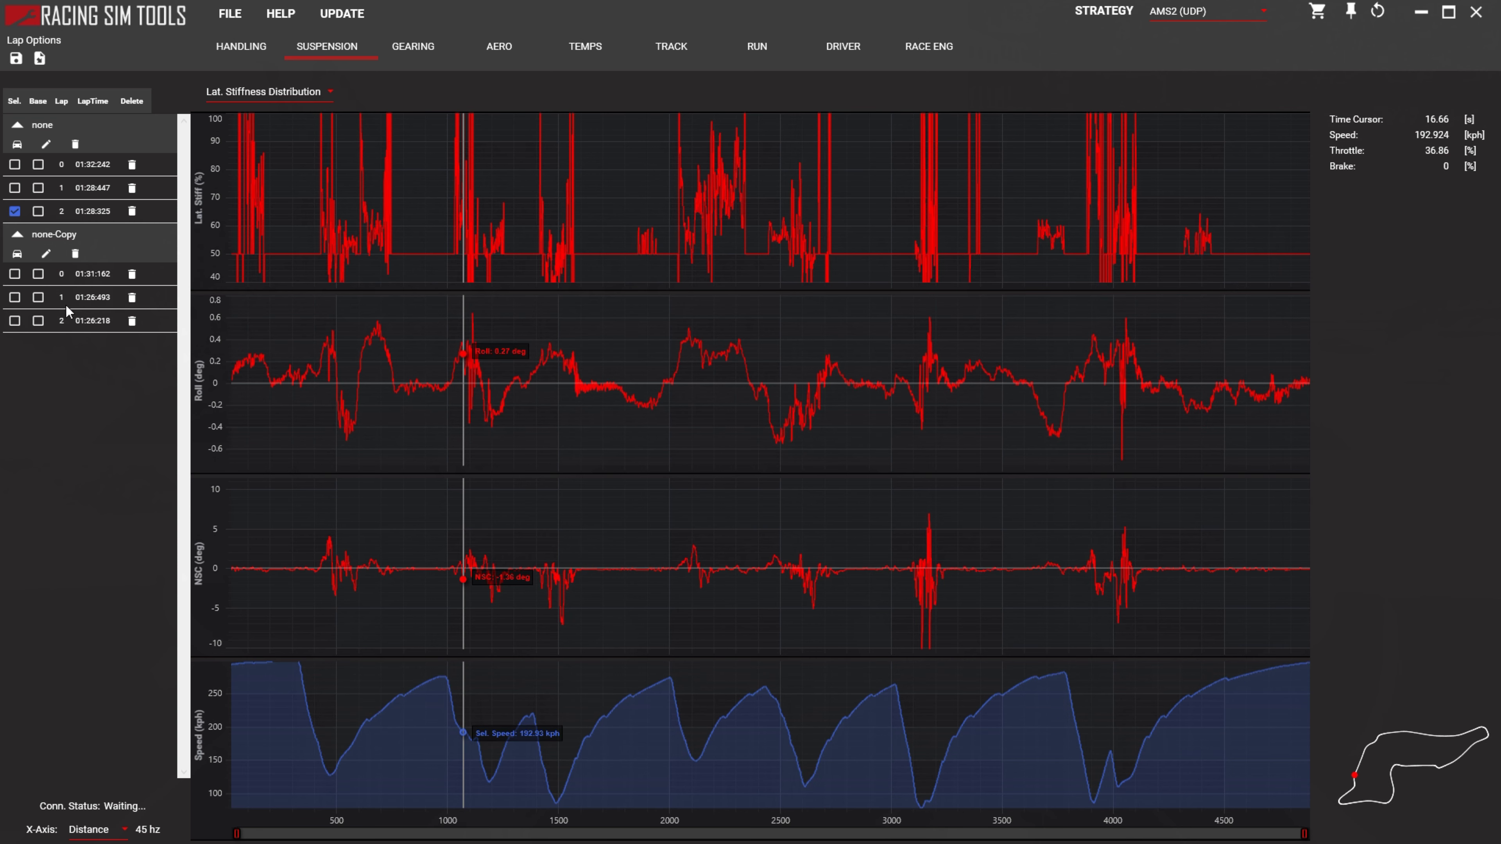
left_click(14, 320)
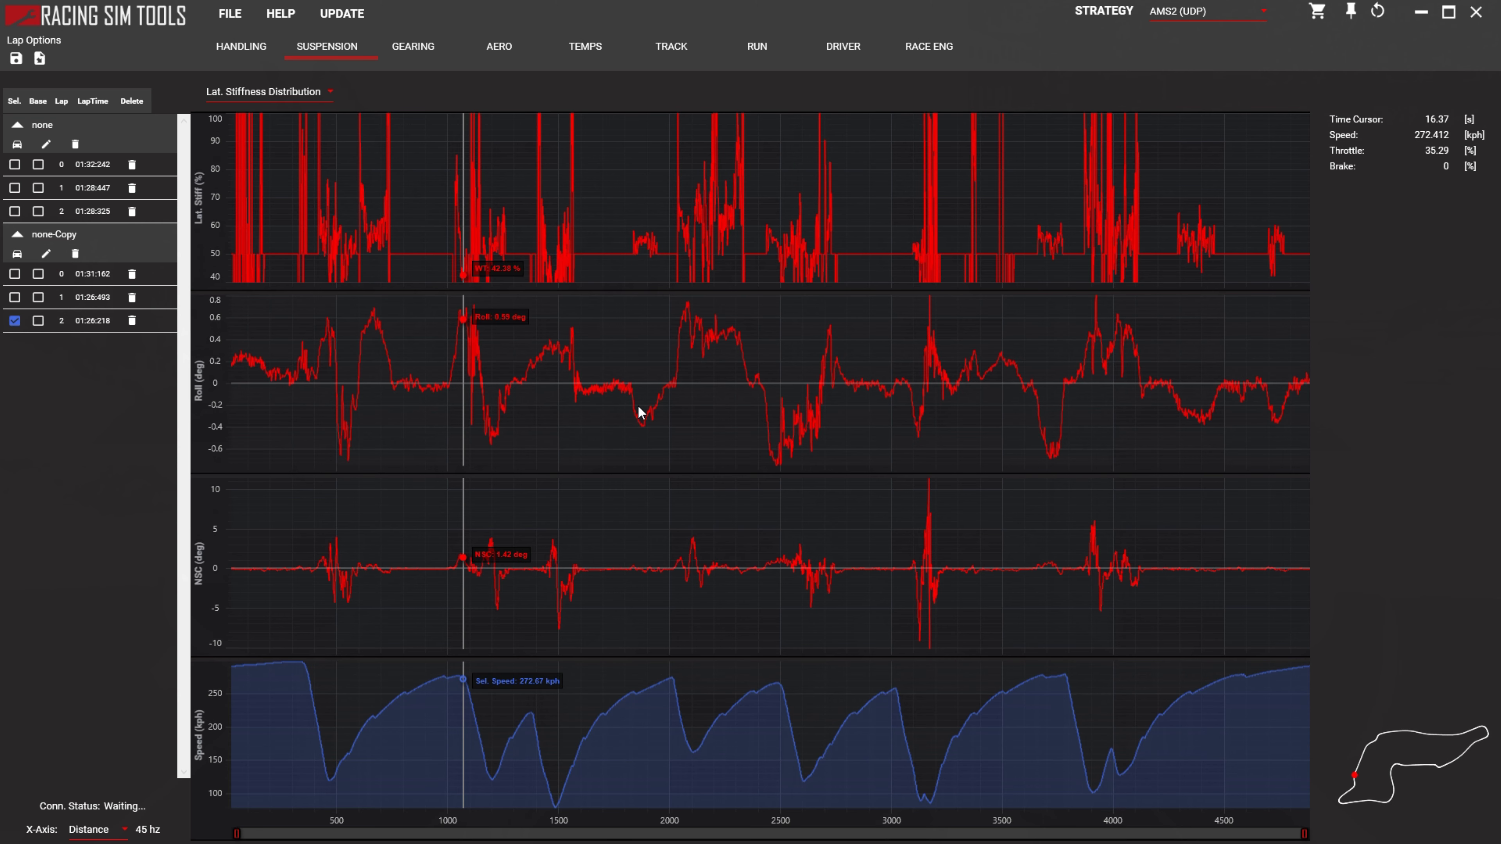
left_click(15, 211)
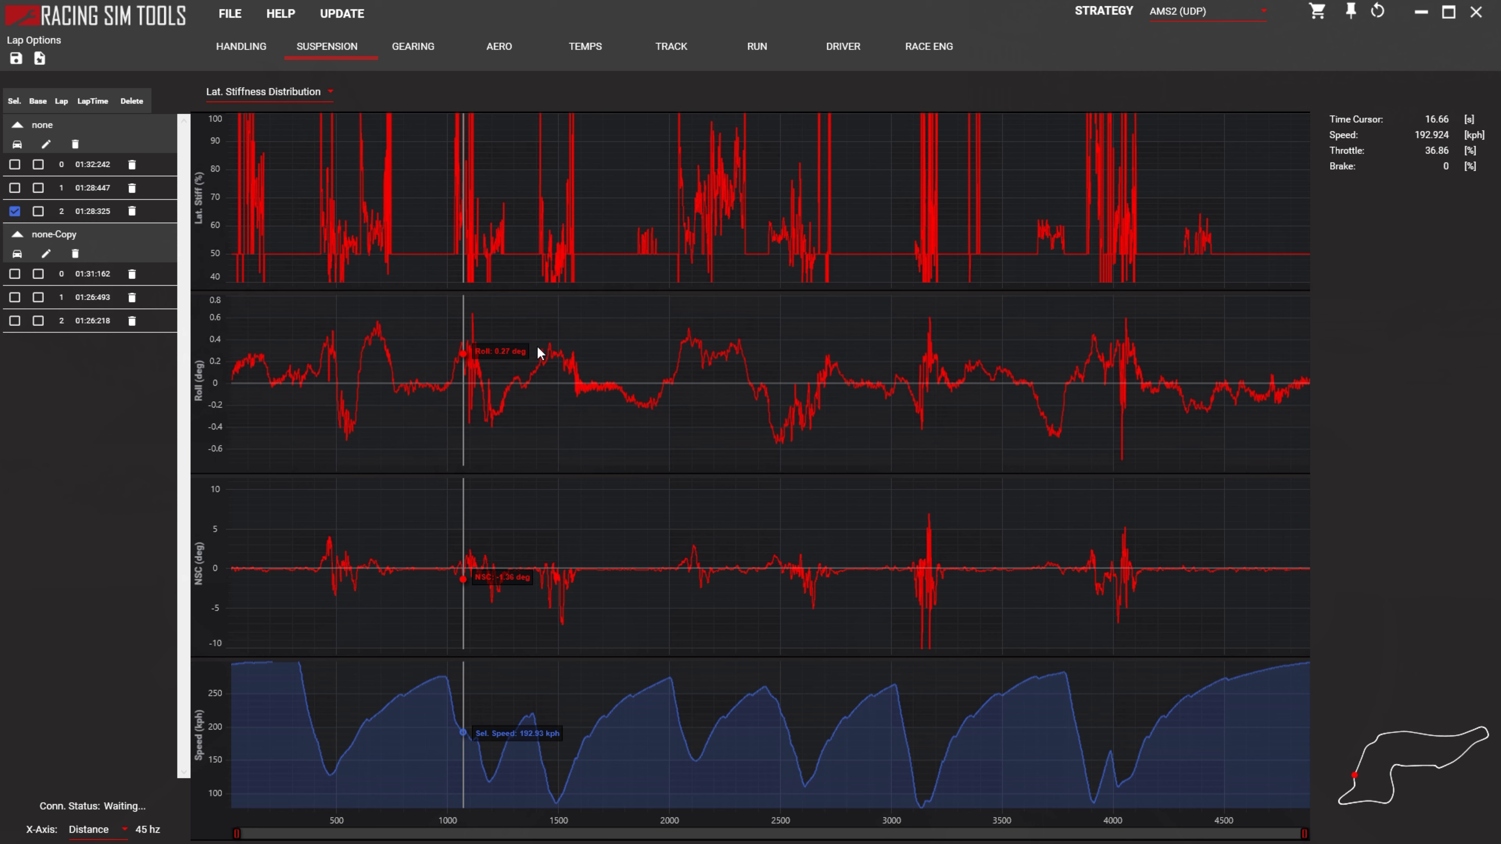
- Show the aero downforce traces for none lap 2
left_click(288, 95)
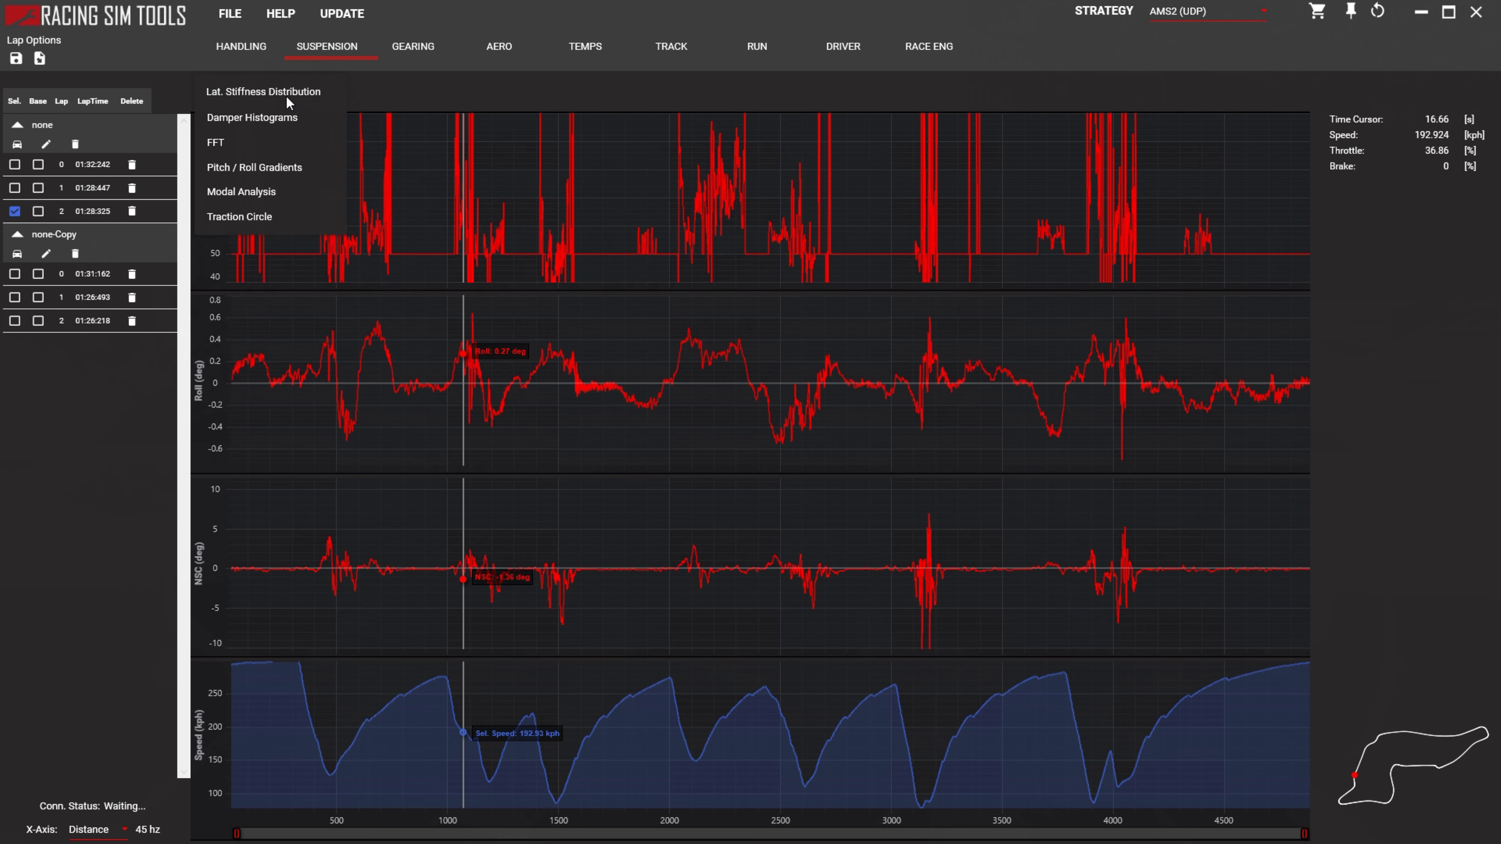
left_click(497, 52)
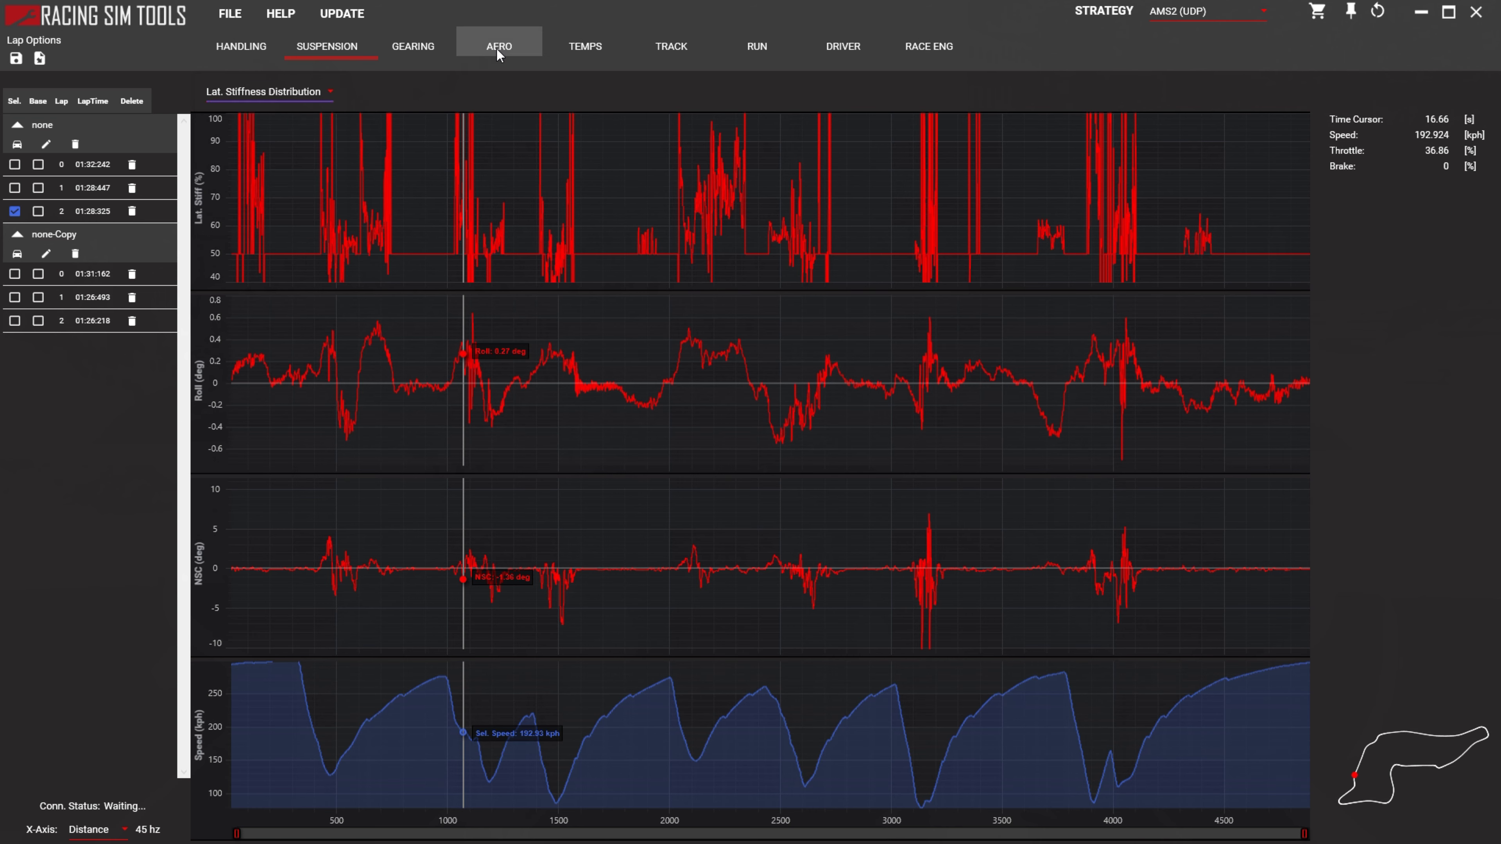
left_click(497, 47)
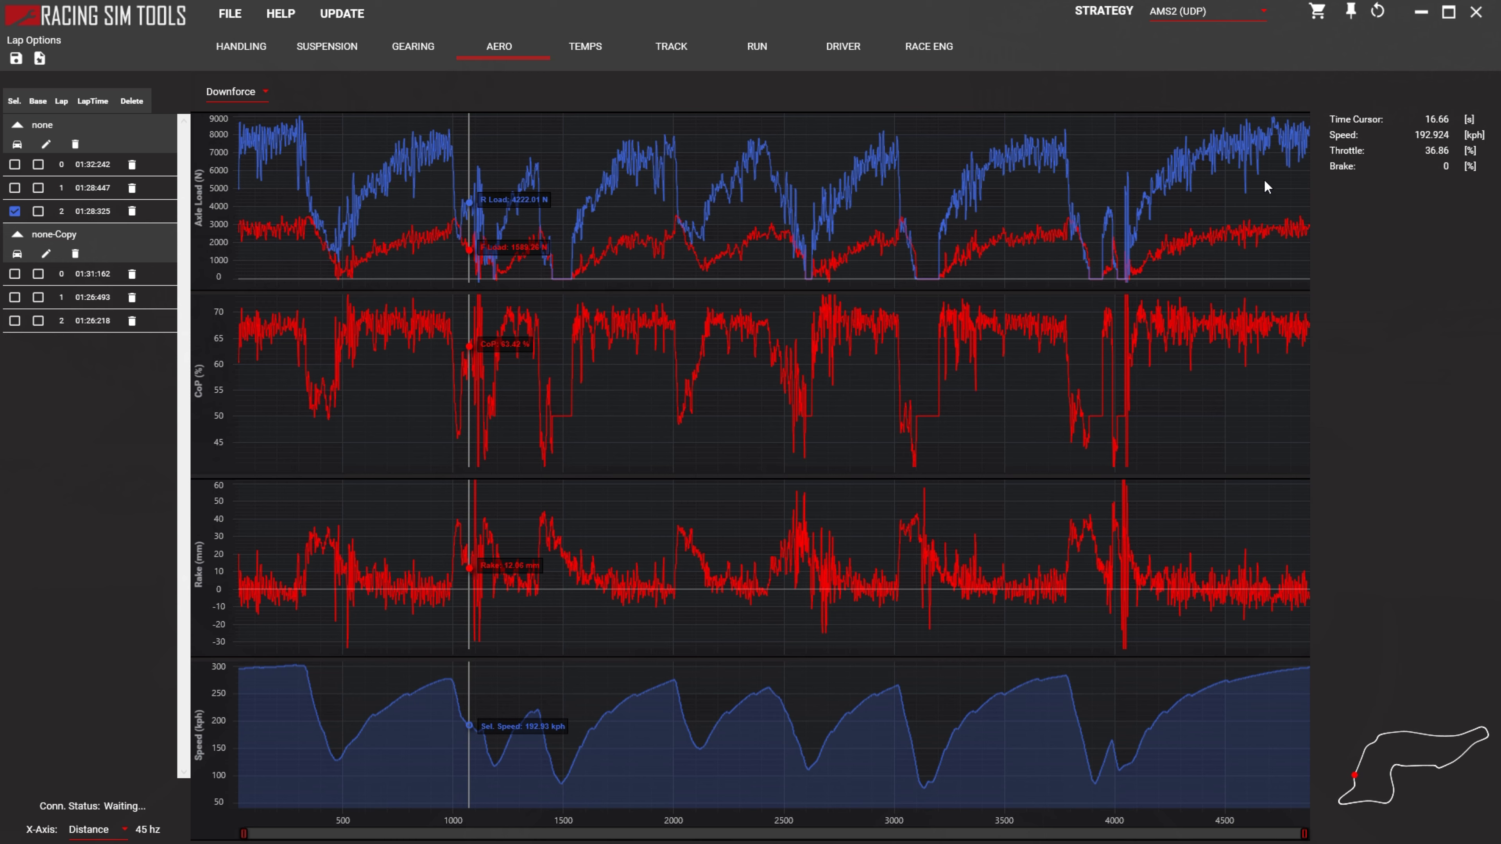
- Magnify the traces around distance 900 and inspect the axle load and rake oscillations of none lap 2
scroll(434, 157, "up", 5)
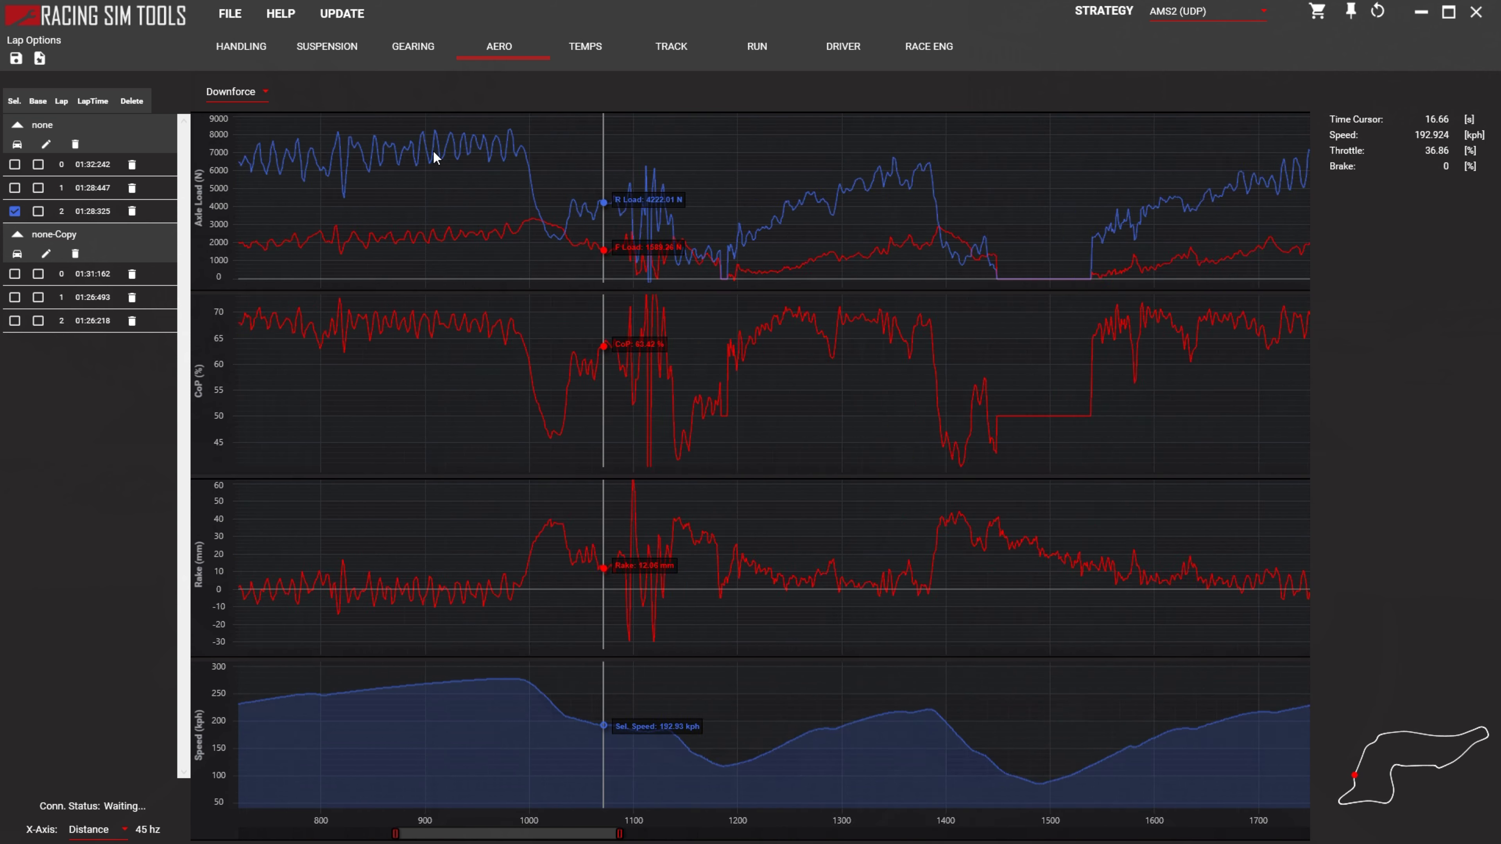
scroll(437, 155, "up", 3)
left_click(439, 141)
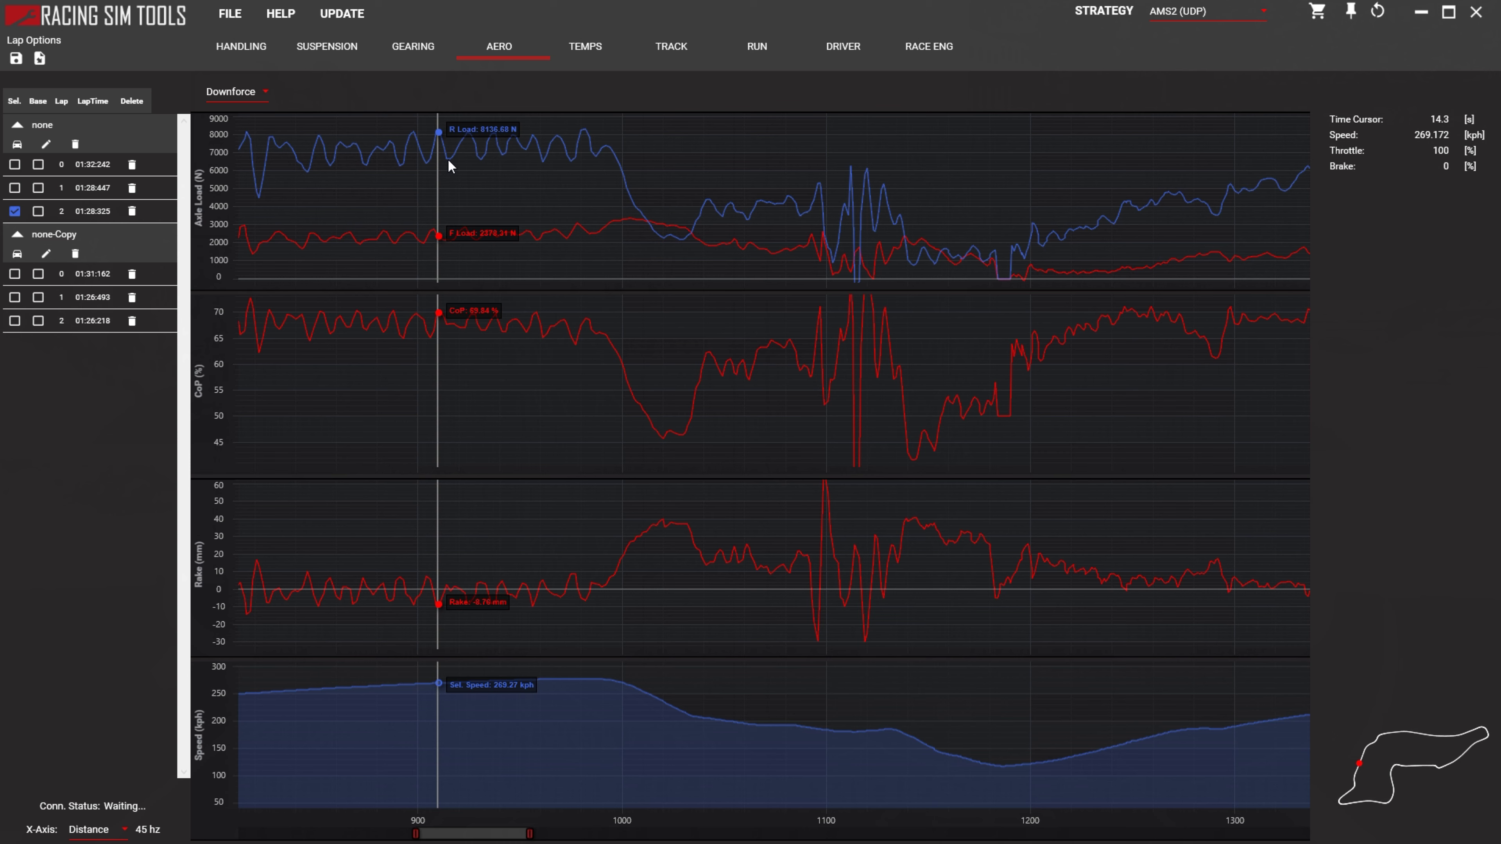
left_click(428, 591)
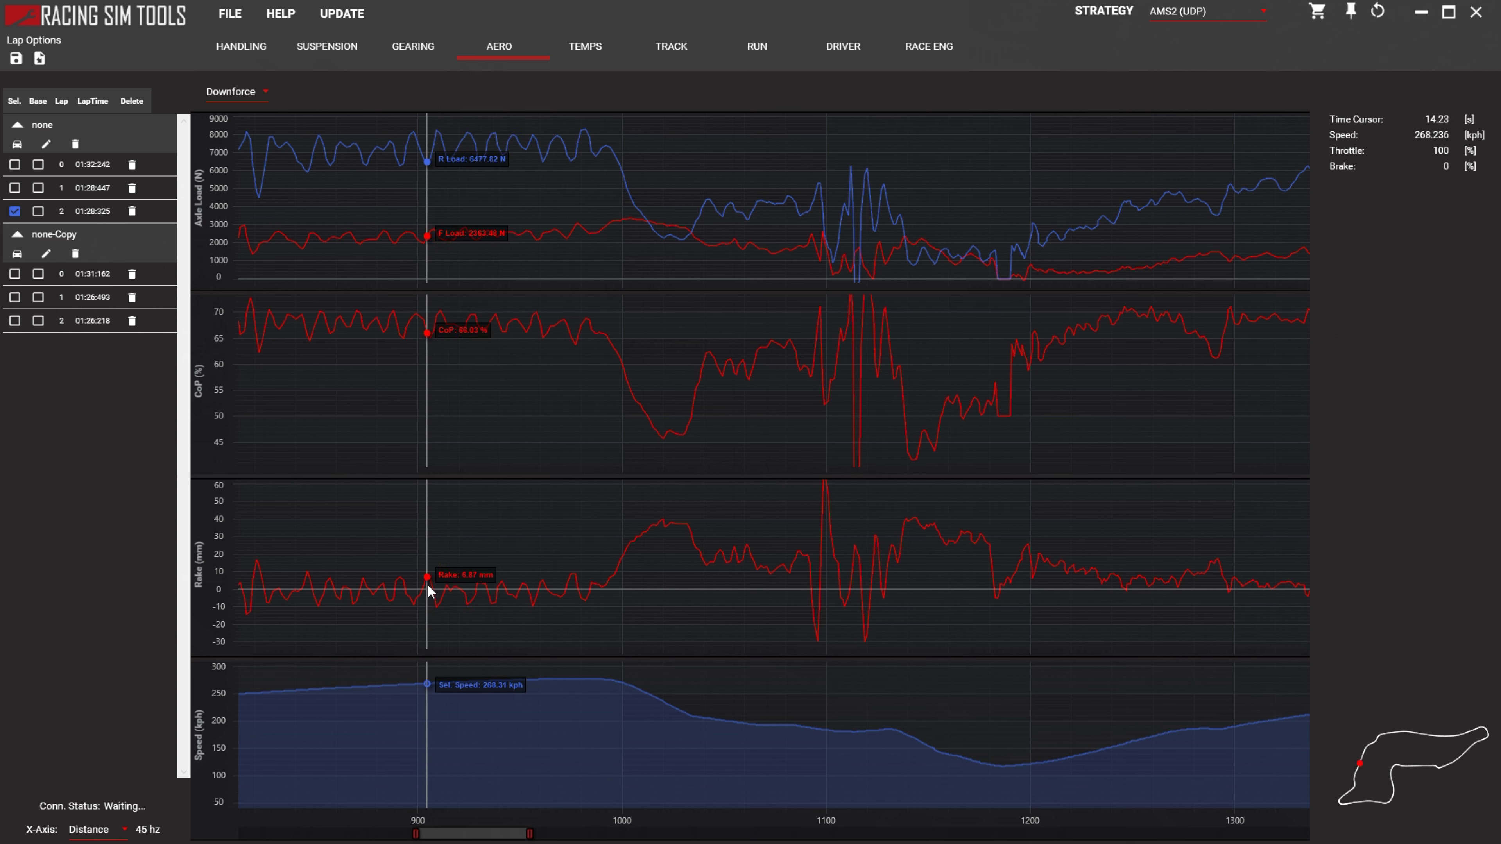
left_click(437, 606)
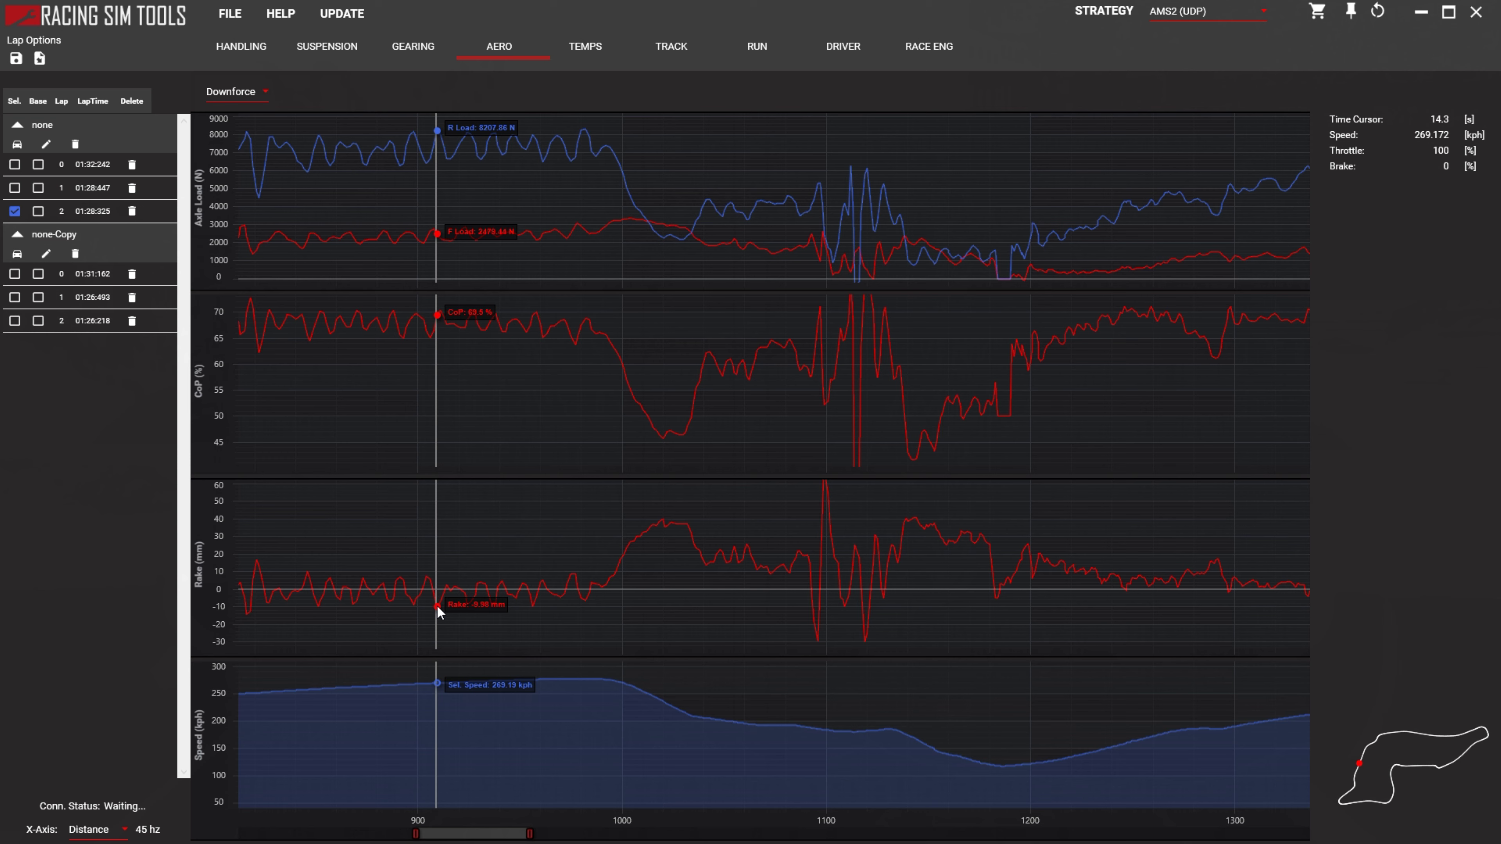
- Inspect the rake oscillation near distance 900 on none-Copy lap 2
left_click(14, 321)
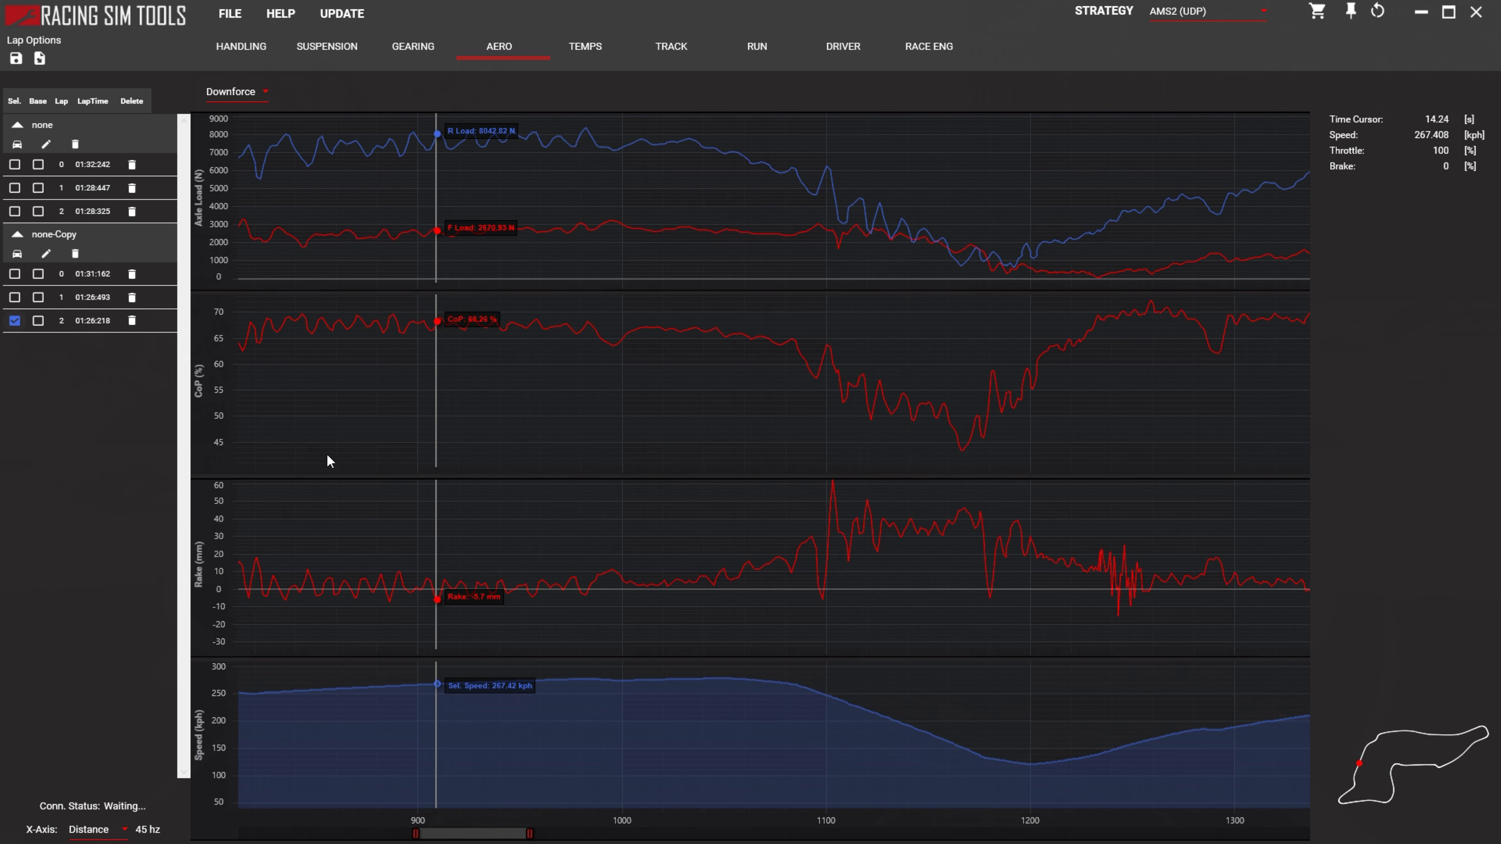
left_click(428, 585)
left_click(436, 597)
scroll(489, 570, "down", 10)
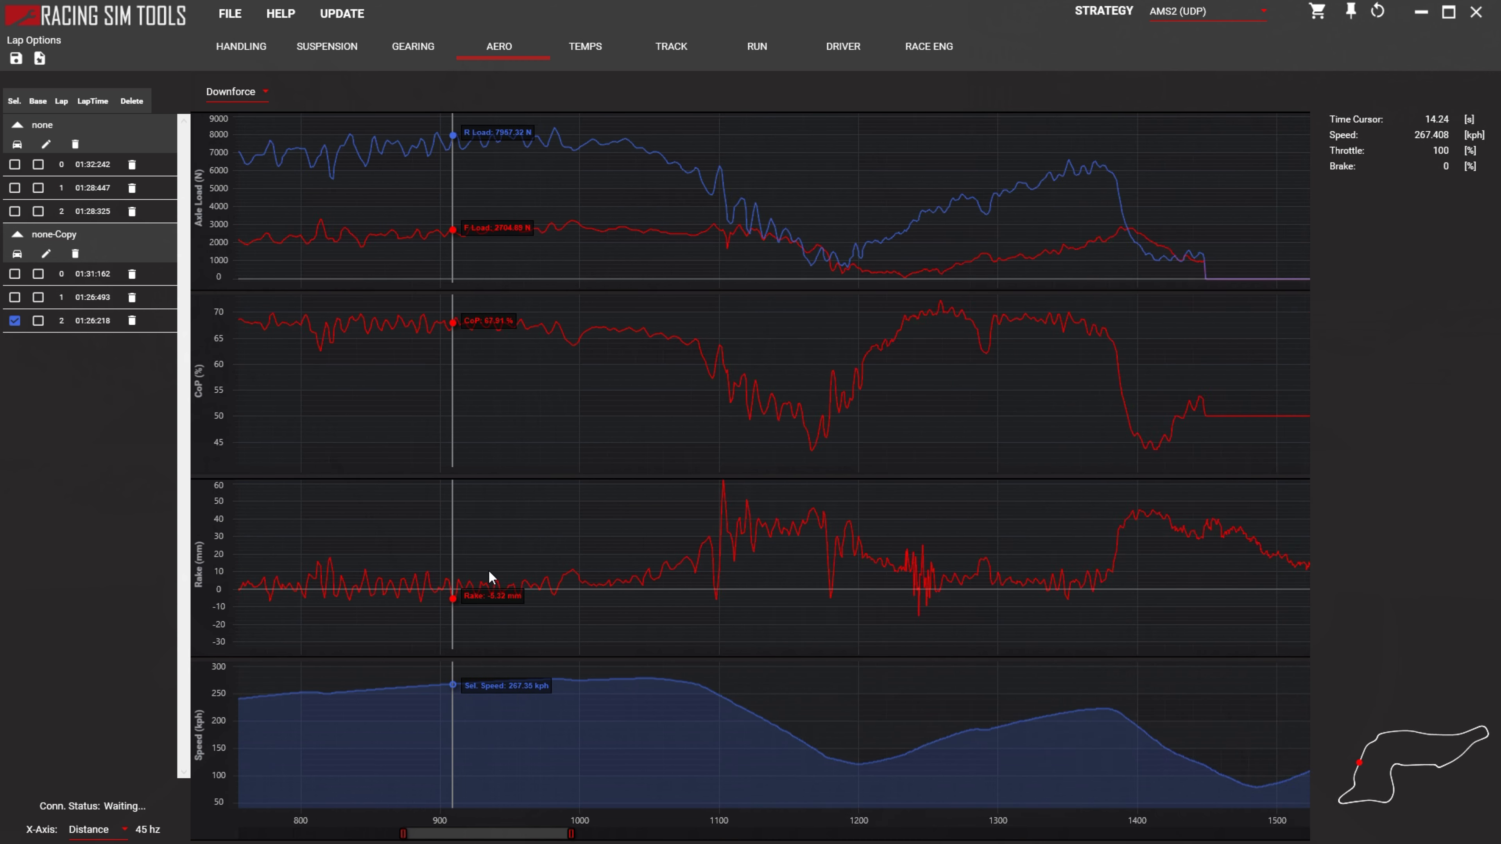
- Compare the axle loads of both runs' lap 2, and inspect none-Copy lap 2 in the braking zone around distance 1100
left_click(14, 211)
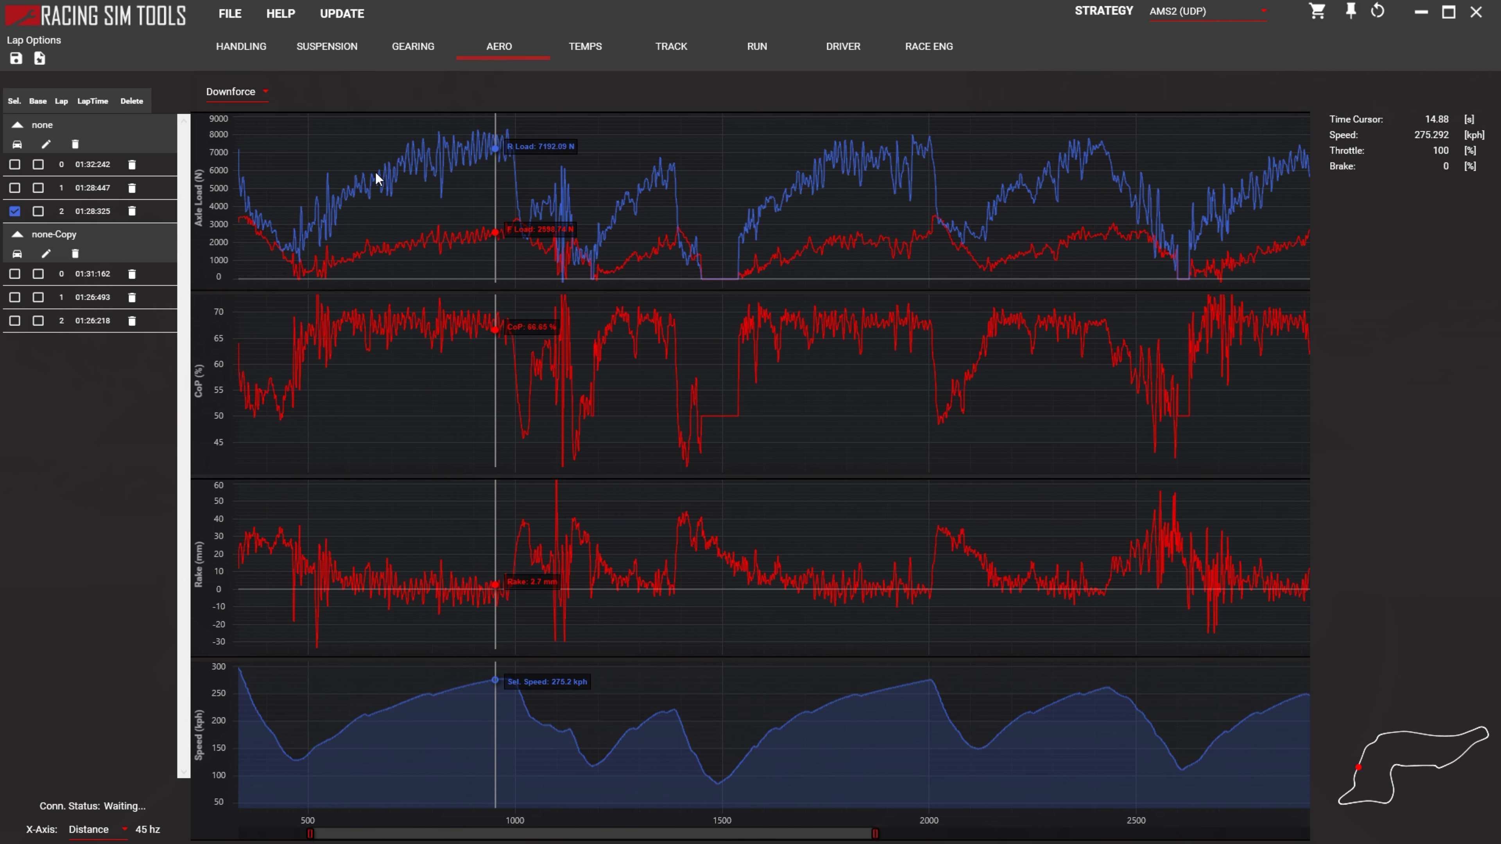
left_click(14, 321)
left_click(15, 321)
left_click(555, 231)
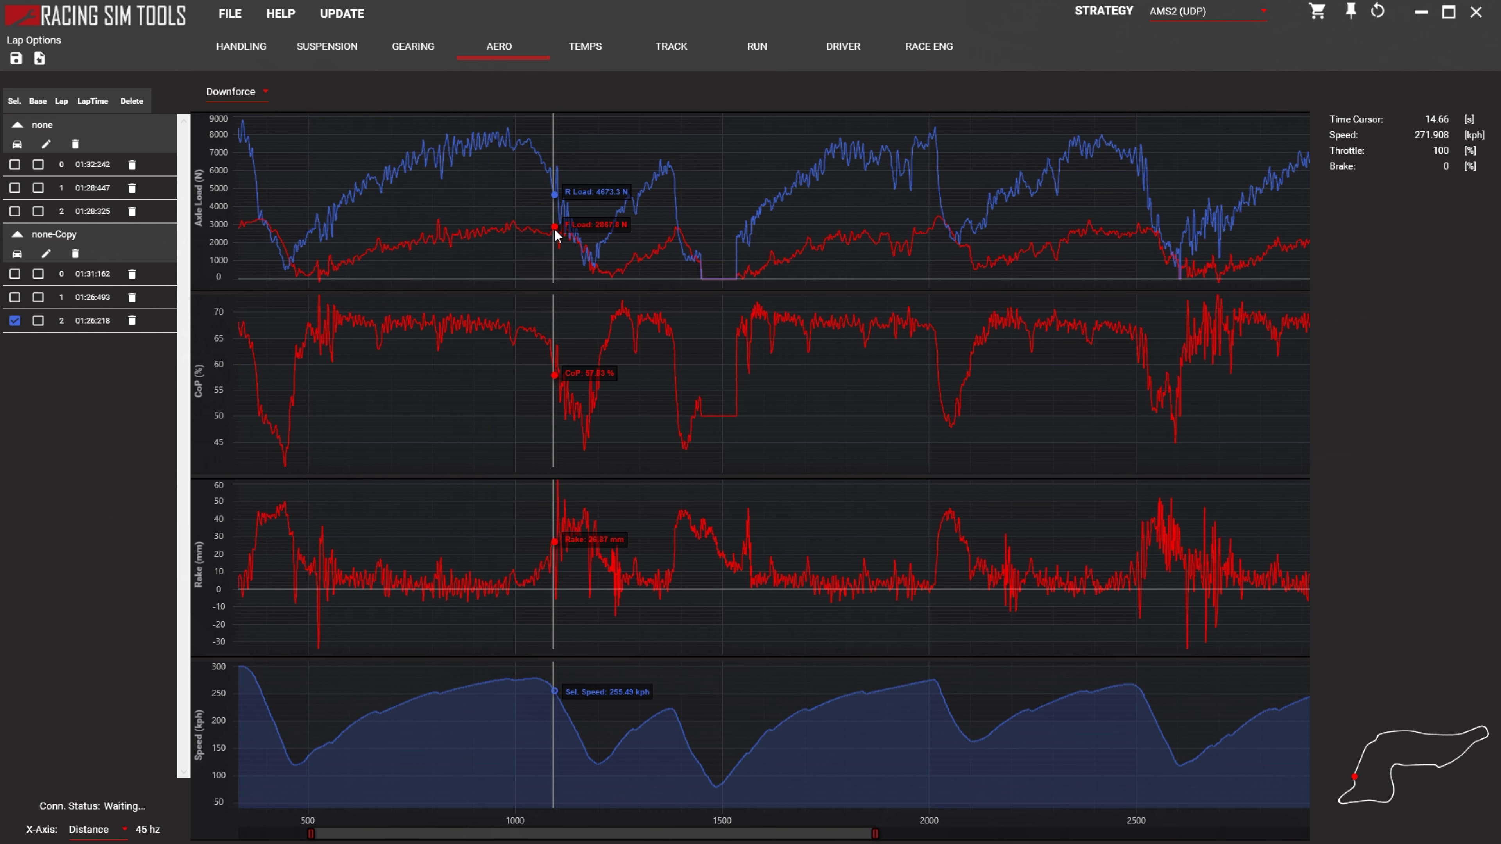
left_click(569, 239)
scroll(736, 254, "down", 5)
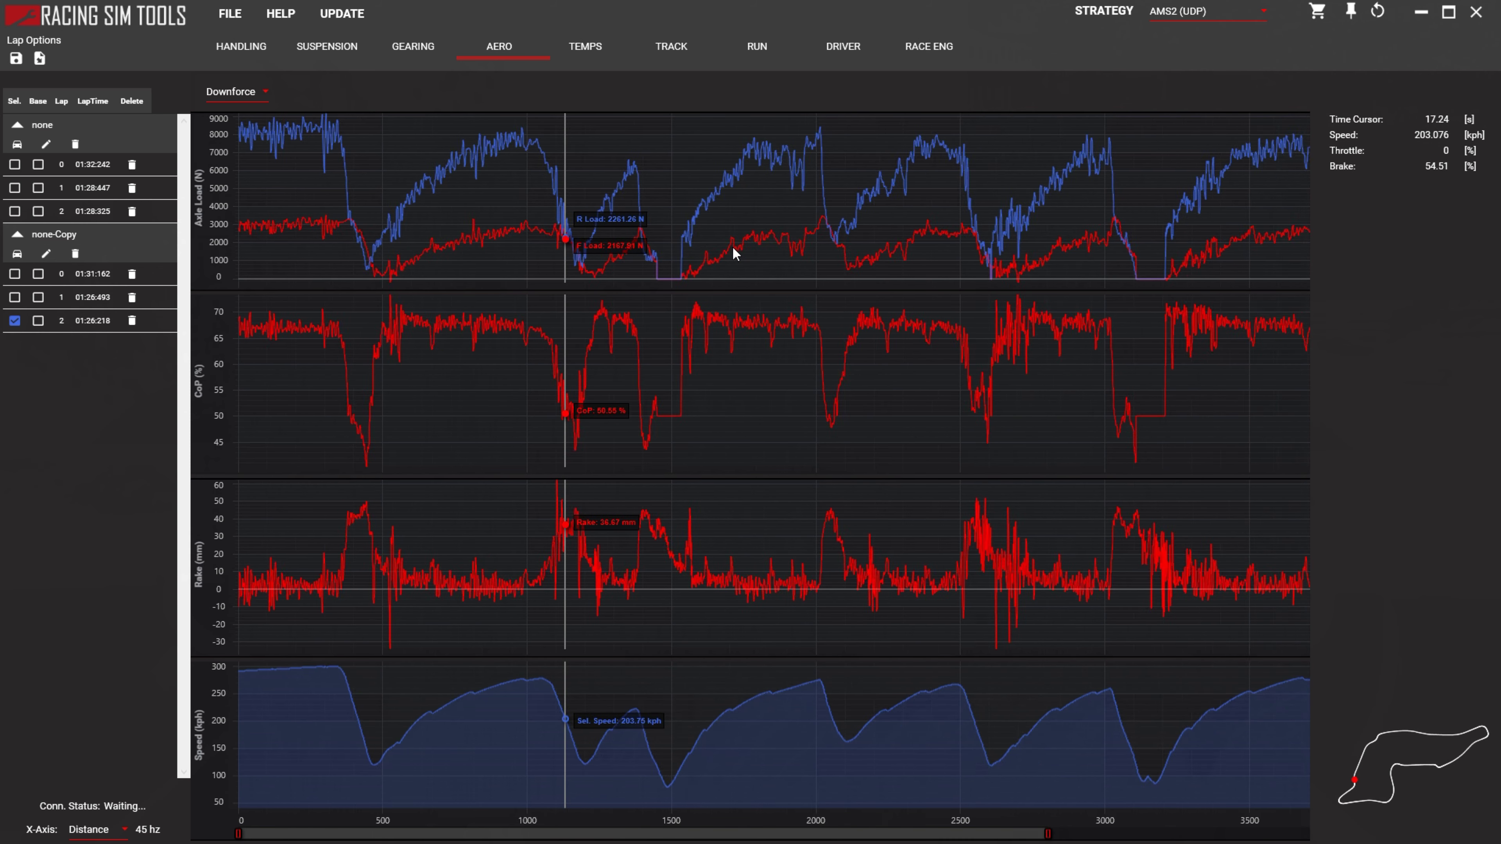
- Read the minimum speeds of none lap 2 at the corners around distances 1200 and 1500
left_click(15, 211)
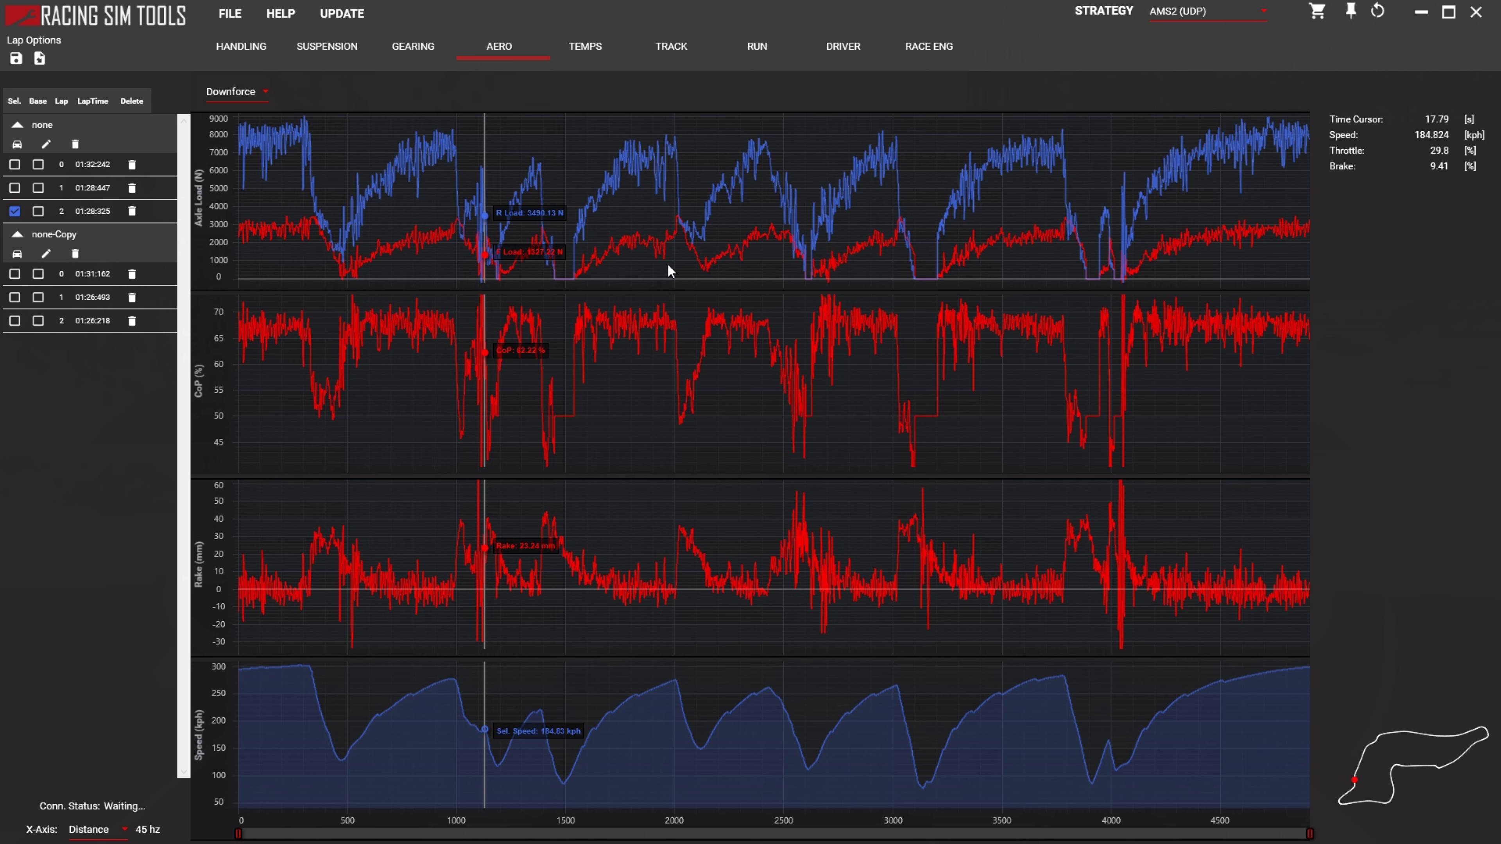
left_click(501, 764)
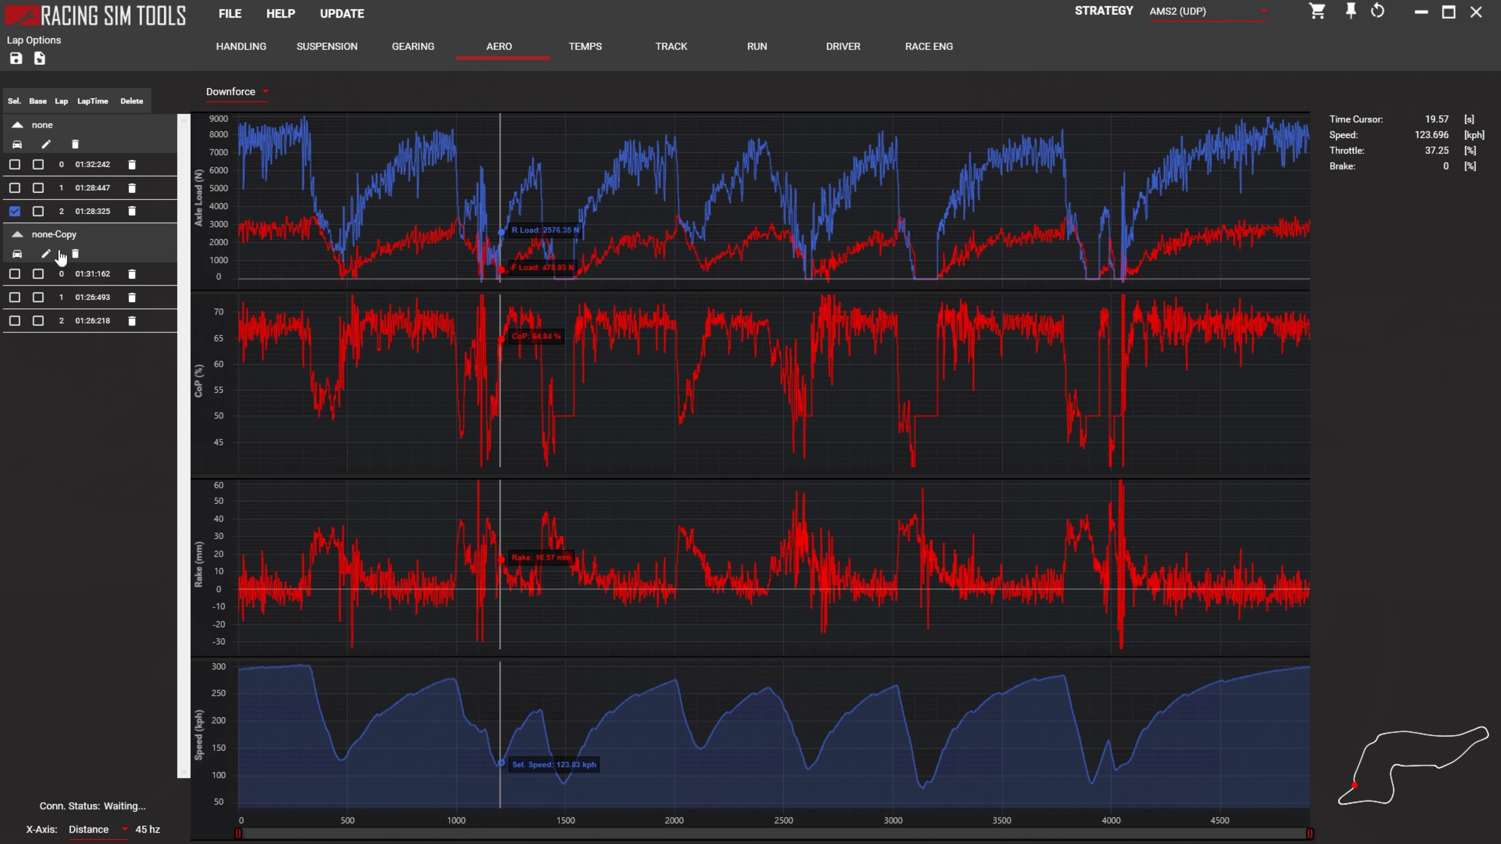
left_click(562, 785)
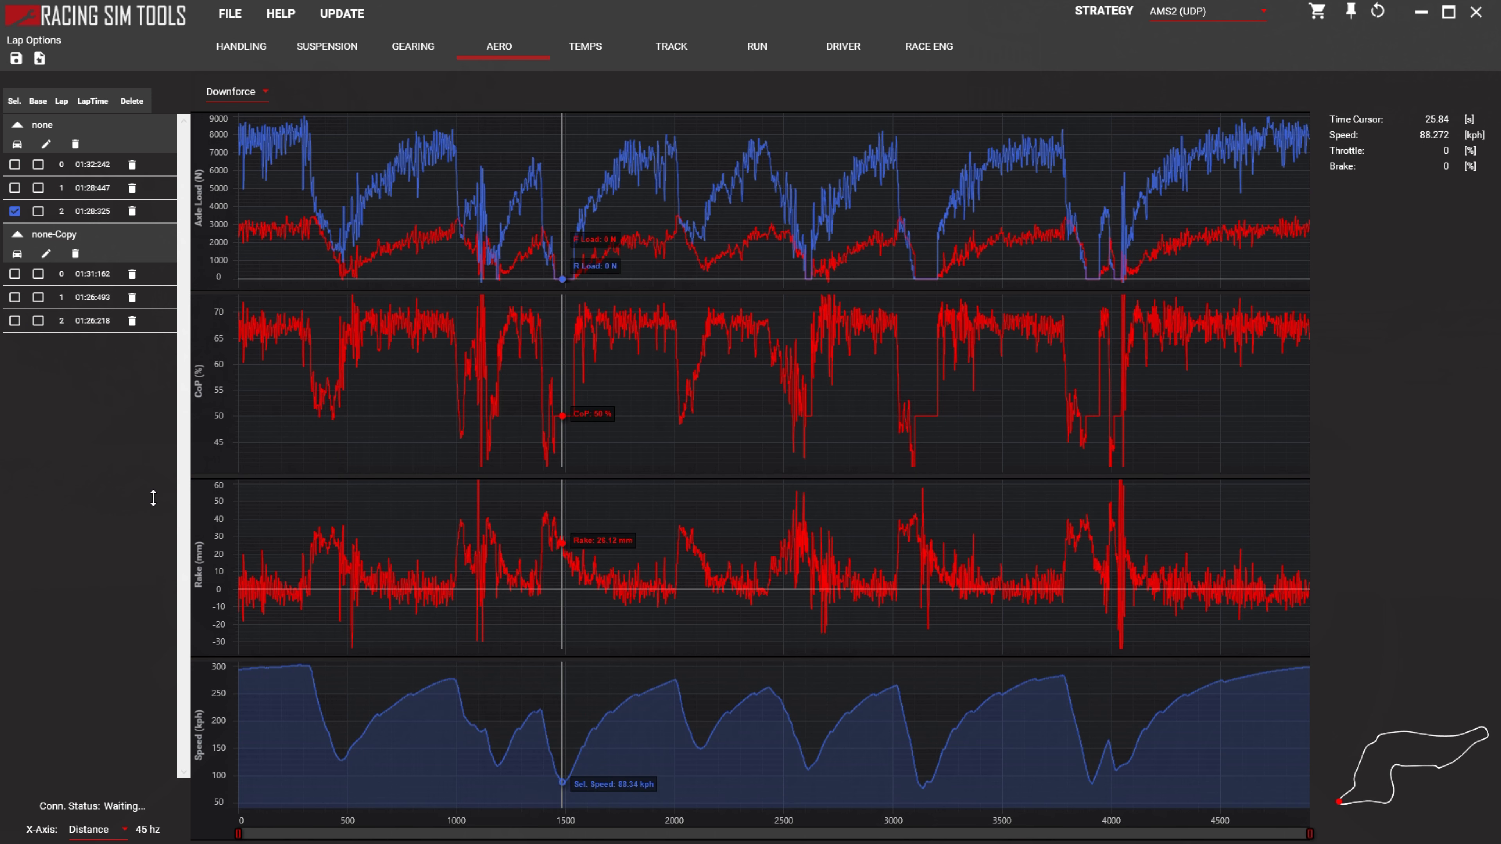
- Inspect the speed of none-Copy lap 2 along the acceleration zone around distances 700 to 800
left_click(14, 321)
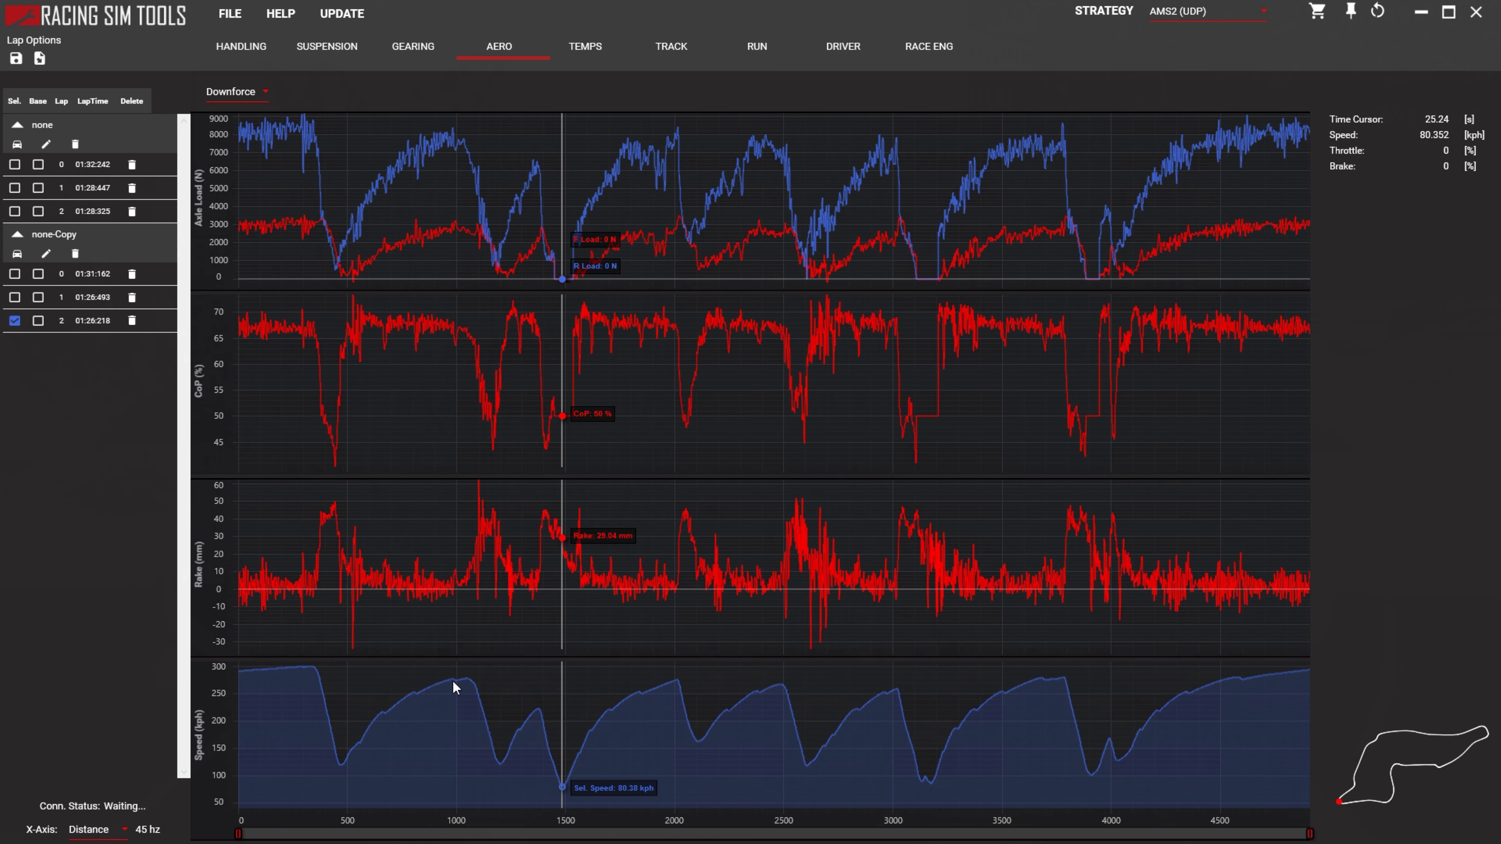
left_click(385, 725)
left_click(408, 702)
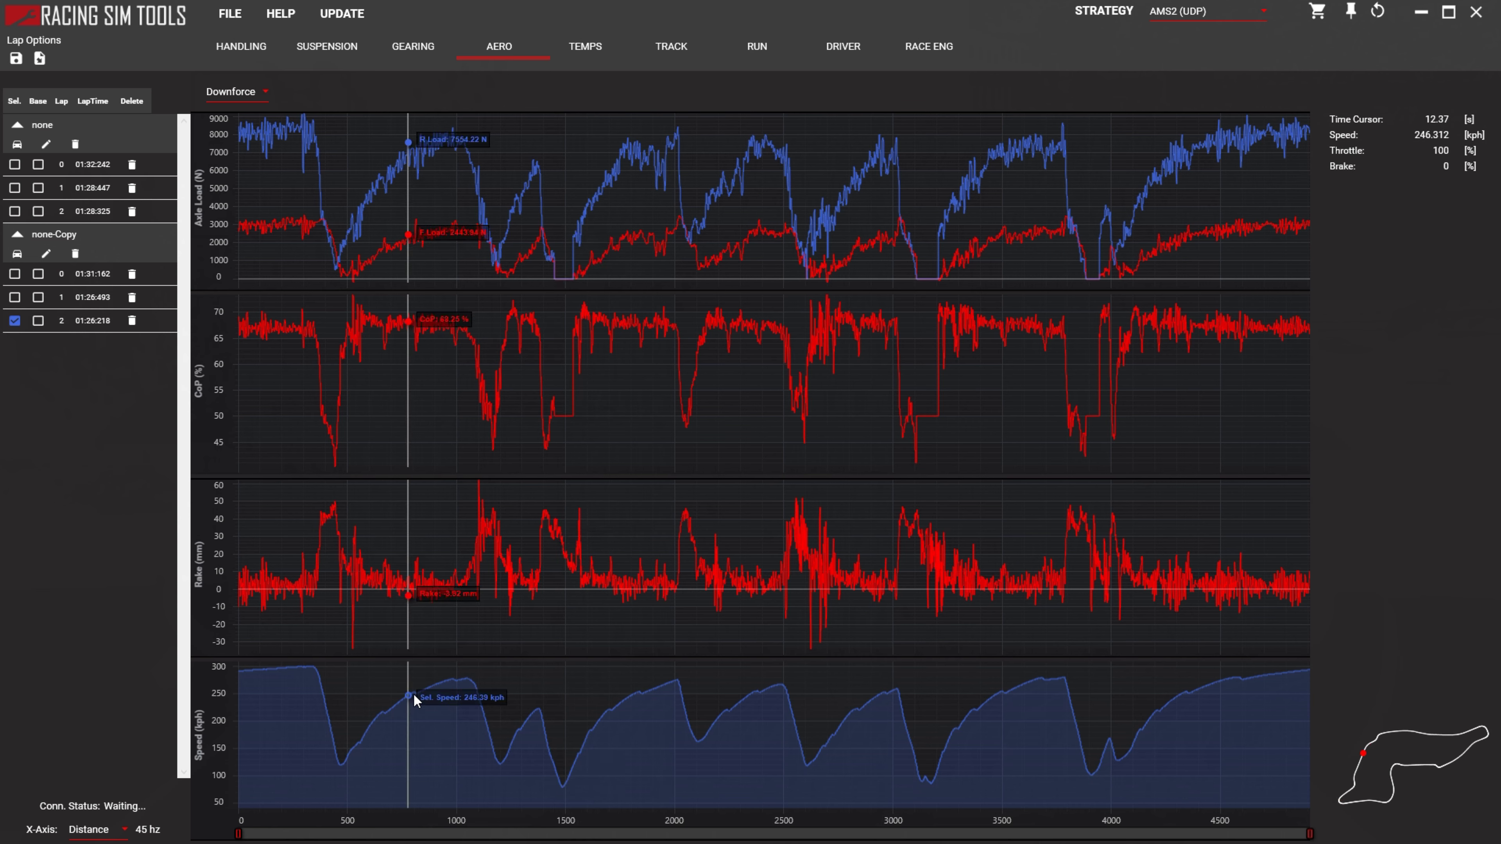
- Compare the speeds of none-Copy lap 2 and none lap 2 along the acceleration zone around distances 1600 to 1750
left_click(580, 758)
left_click(589, 737)
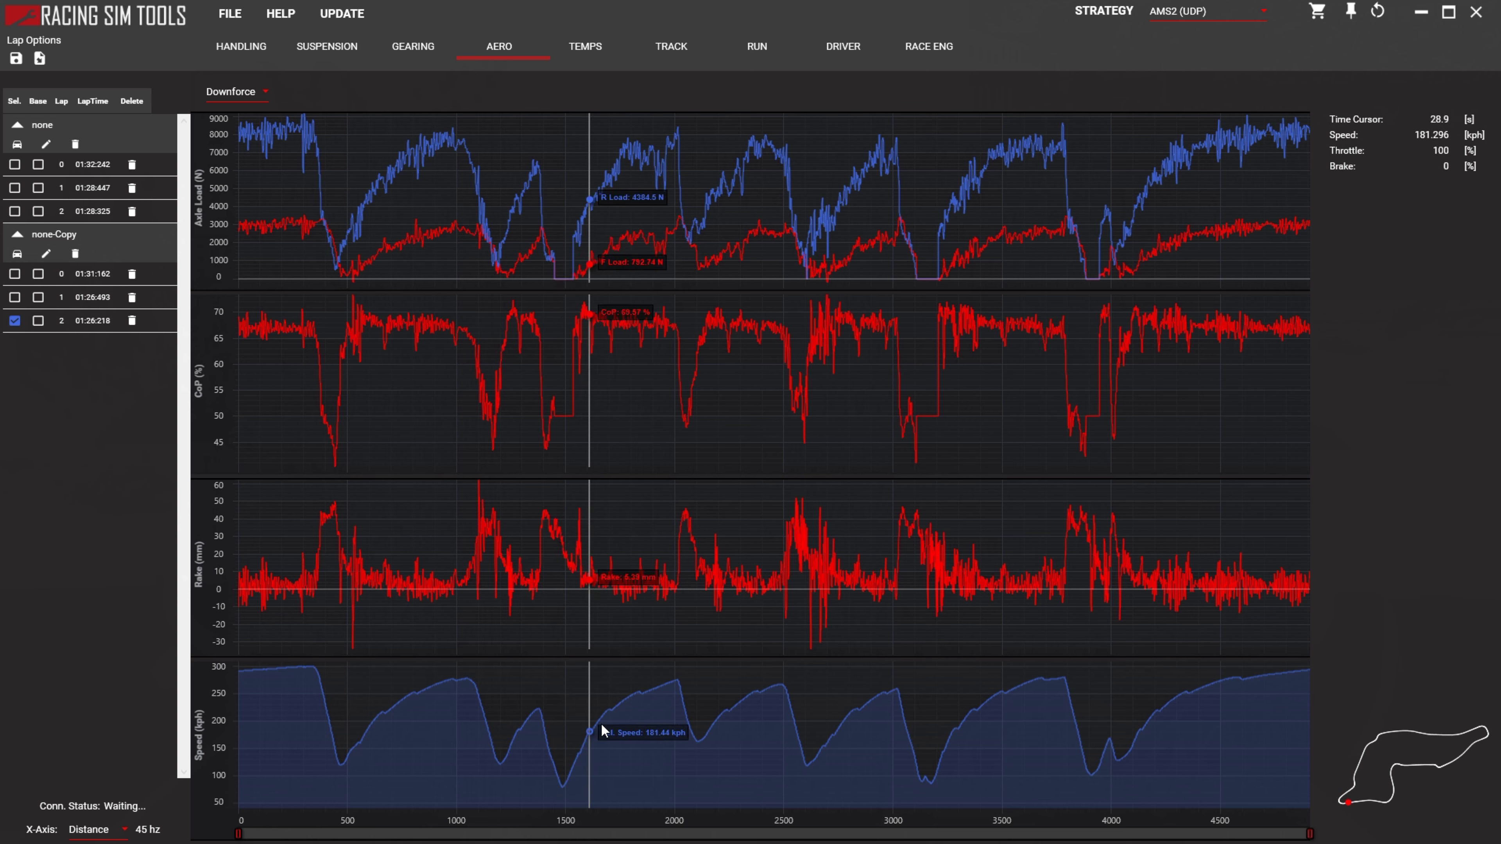
left_click(601, 722)
left_click(617, 720)
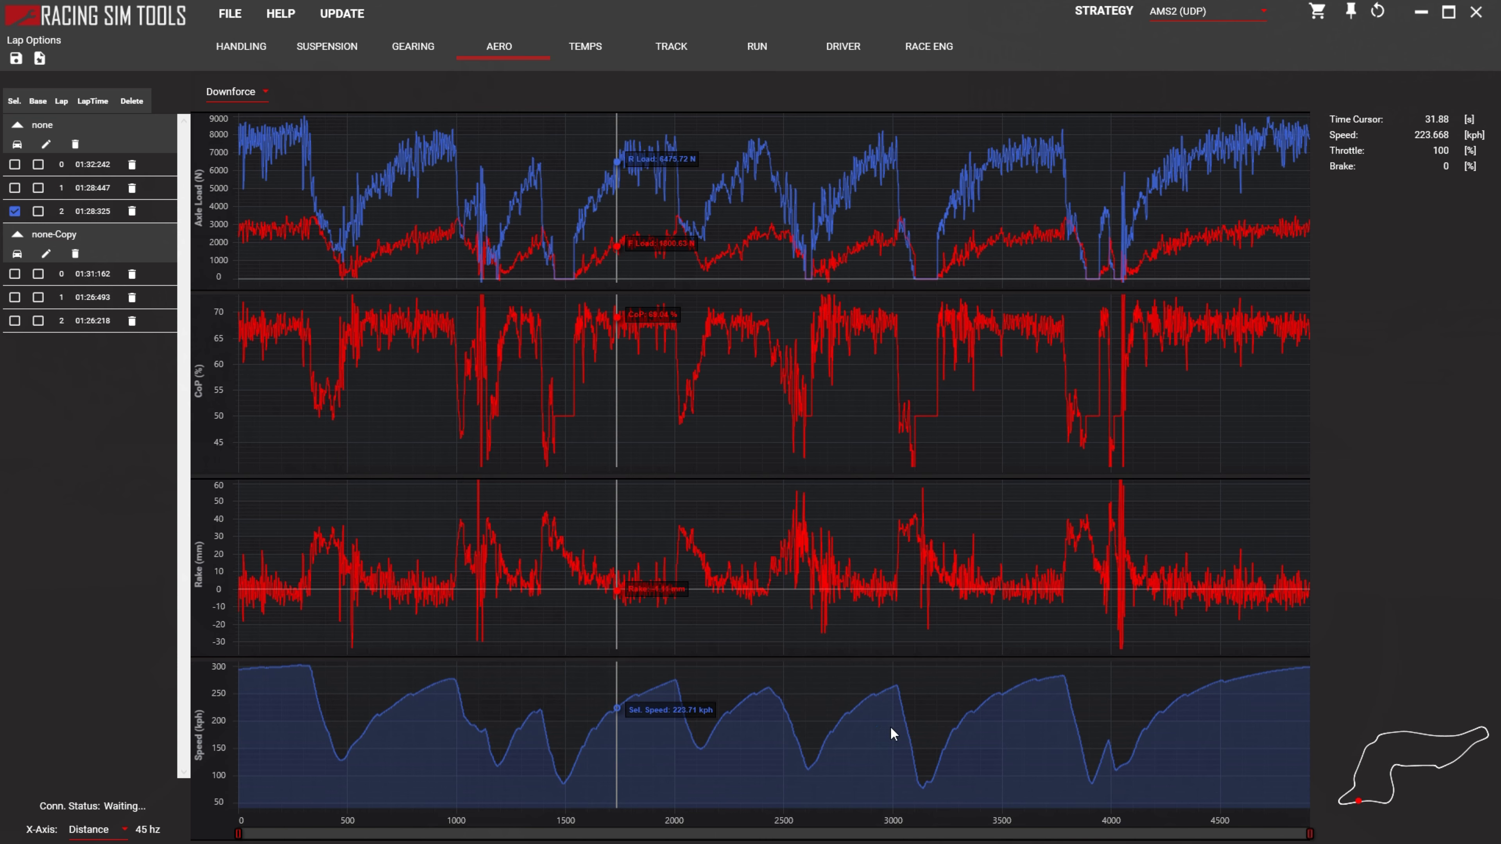
left_click(608, 714)
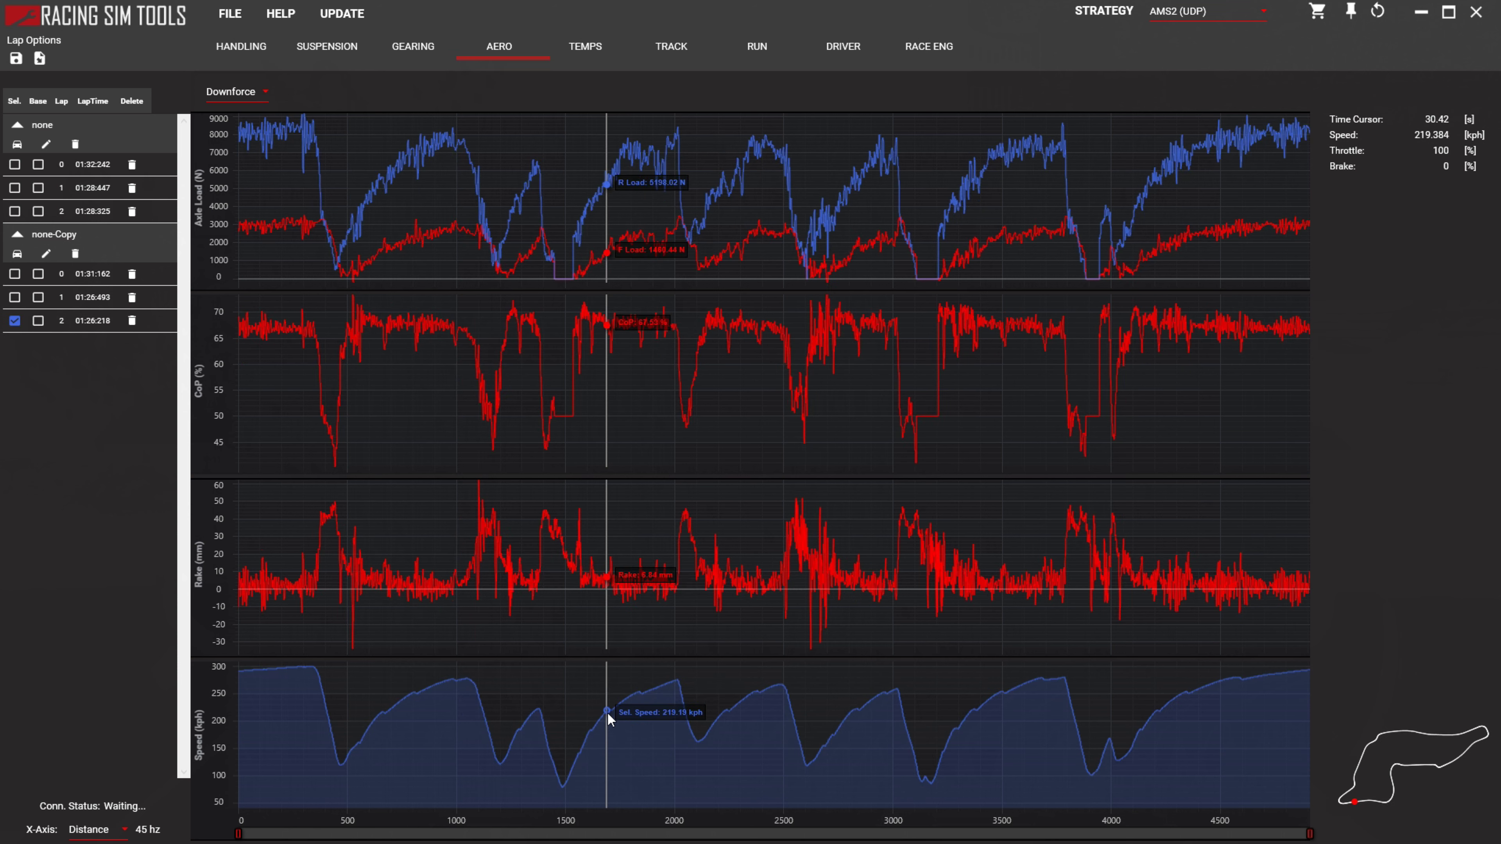
left_click(14, 212)
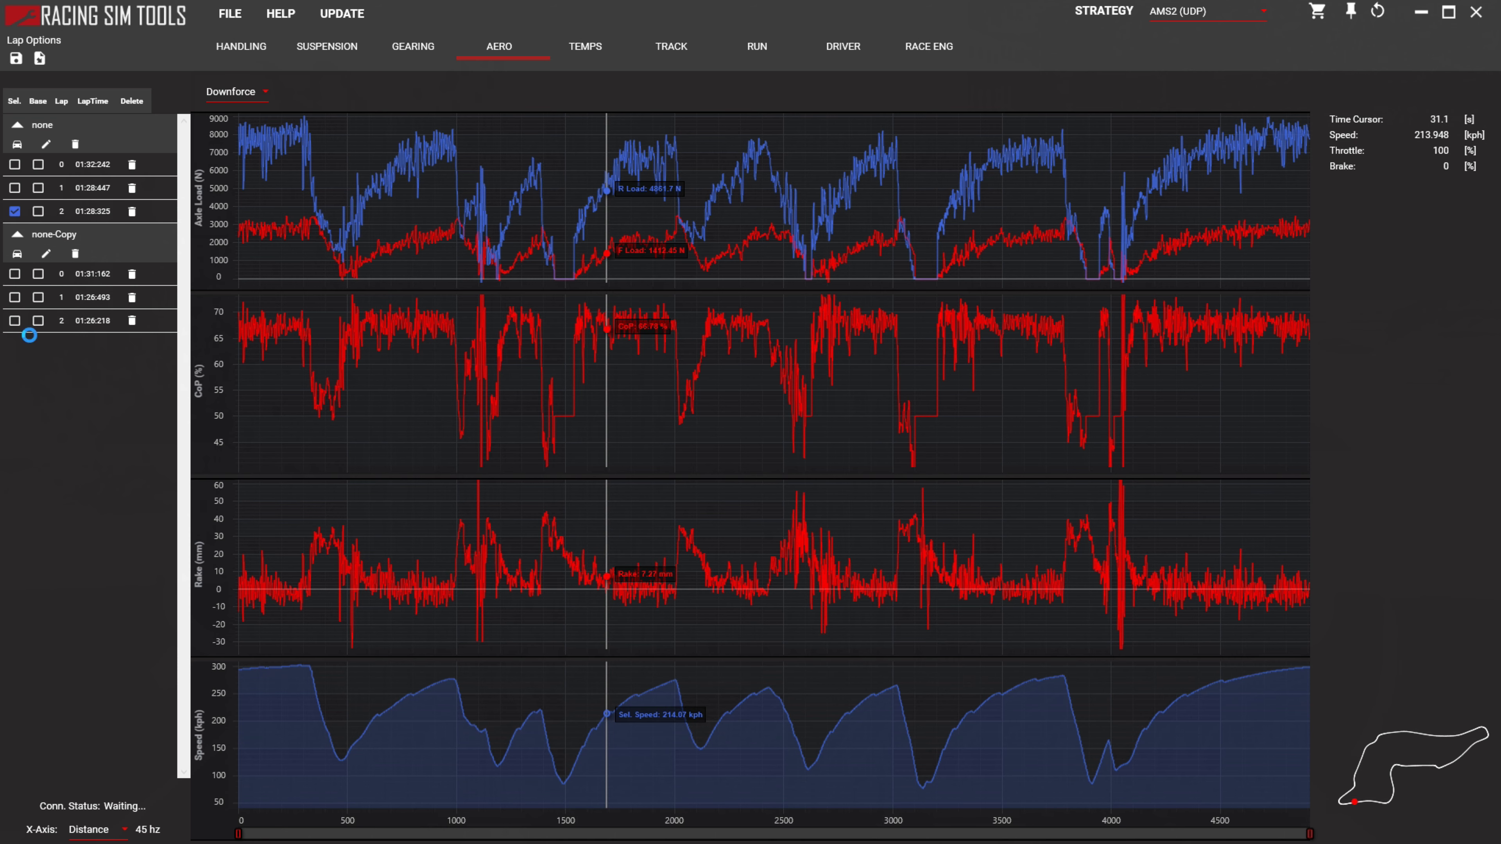
left_click(15, 320)
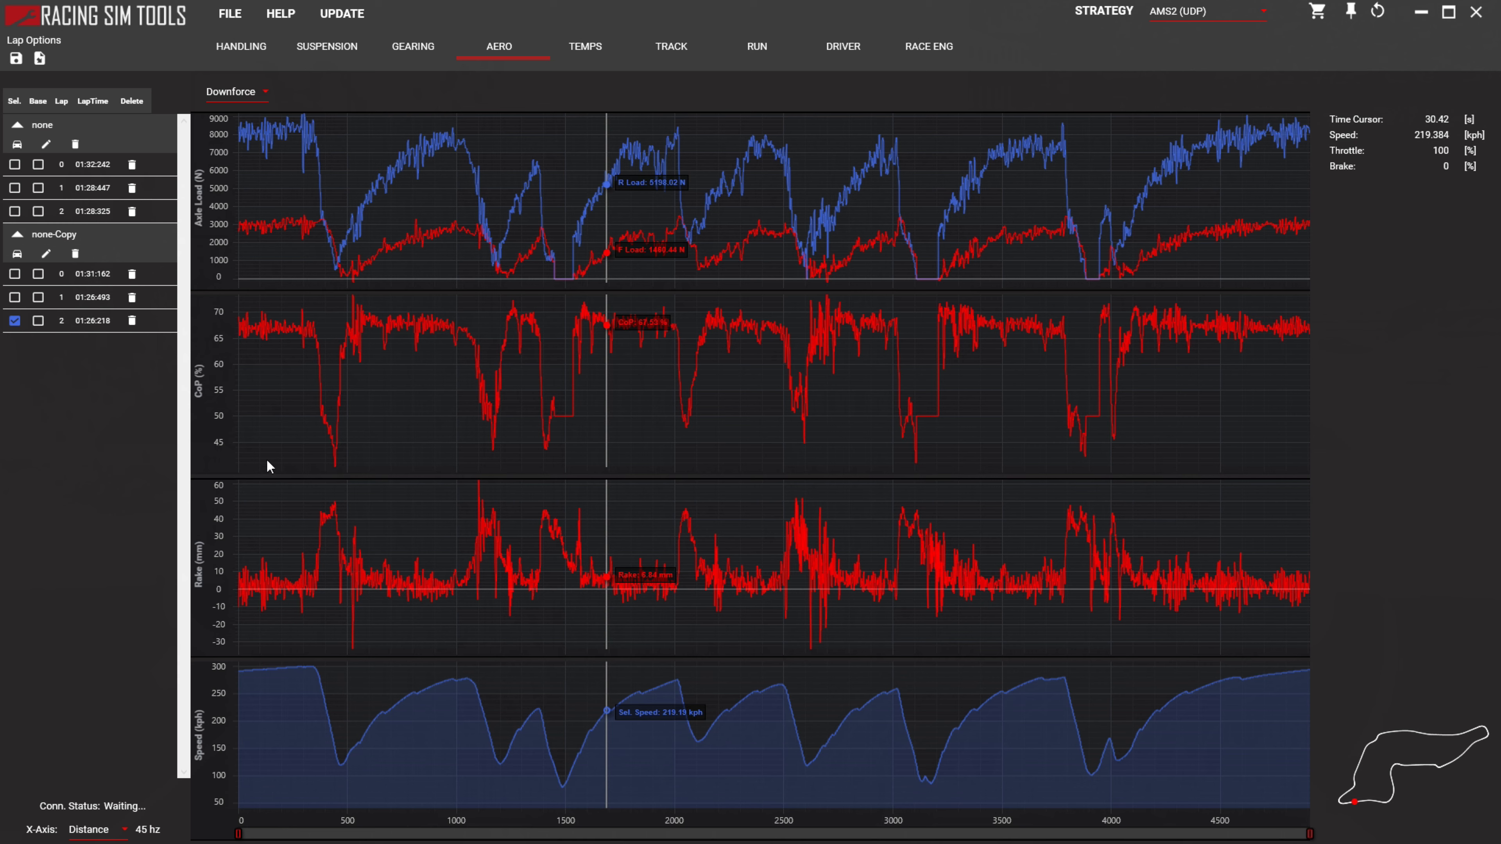
- Compare both runs' lap 2 speeds through the corners around distances 3900 to 4000, and inspect none-Copy lap 2 on the following acceleration zone
left_click(1129, 733)
left_click(1109, 757)
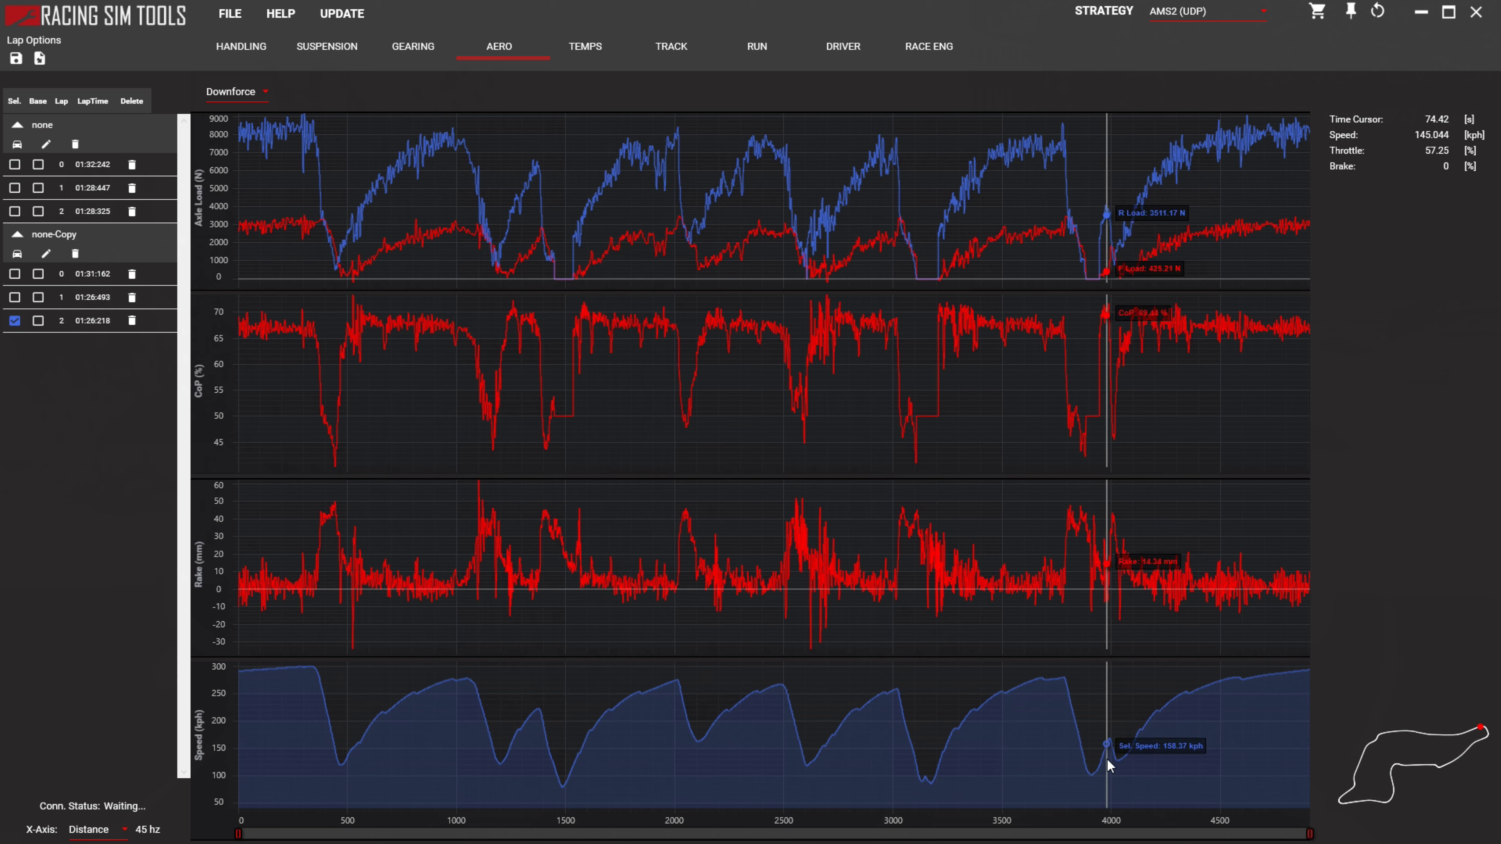
left_click(1096, 765)
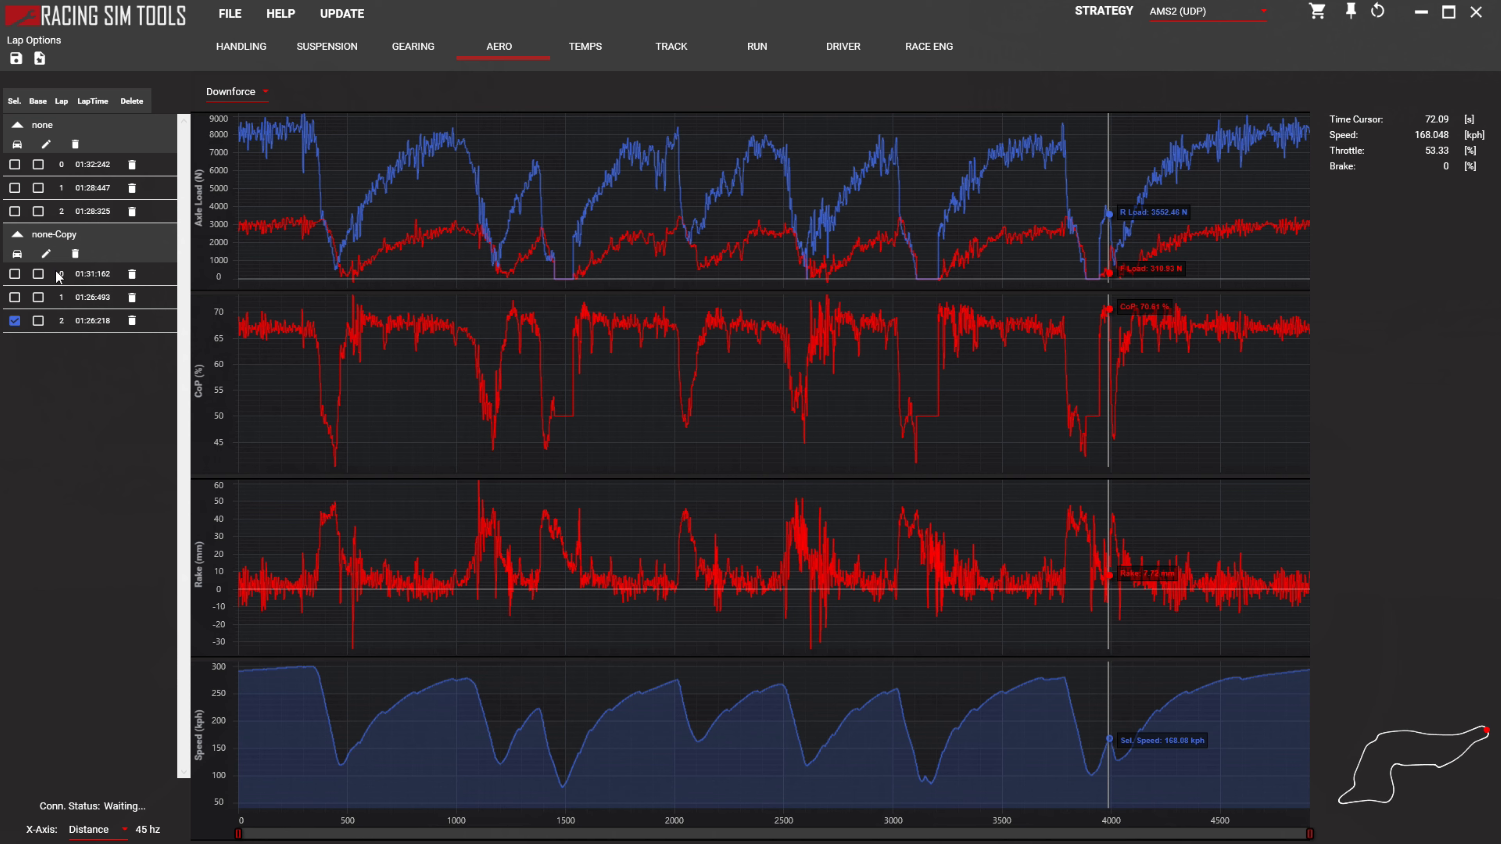
left_click(15, 211)
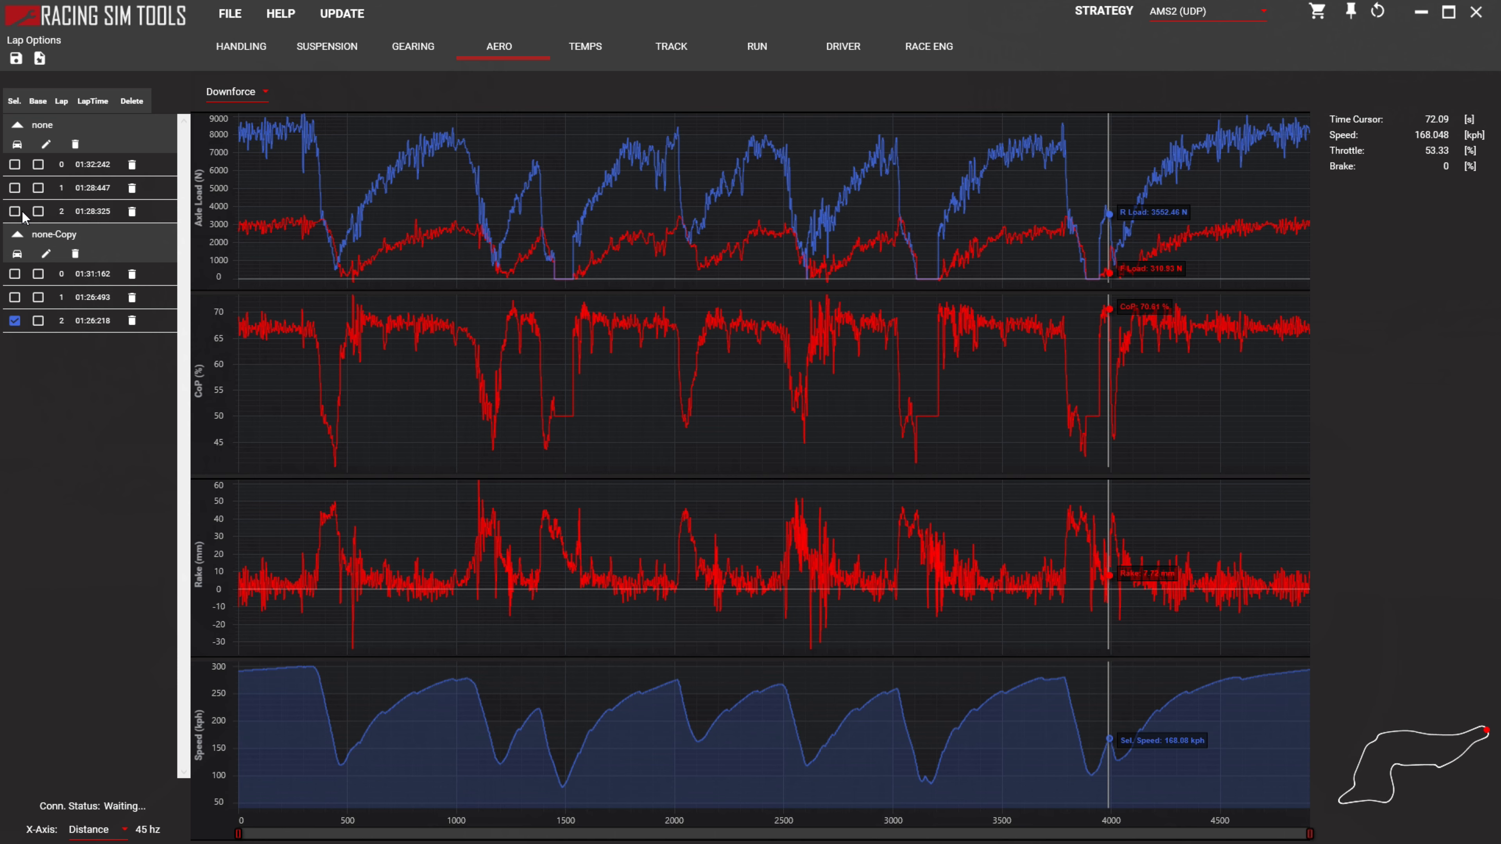
left_click(1090, 784)
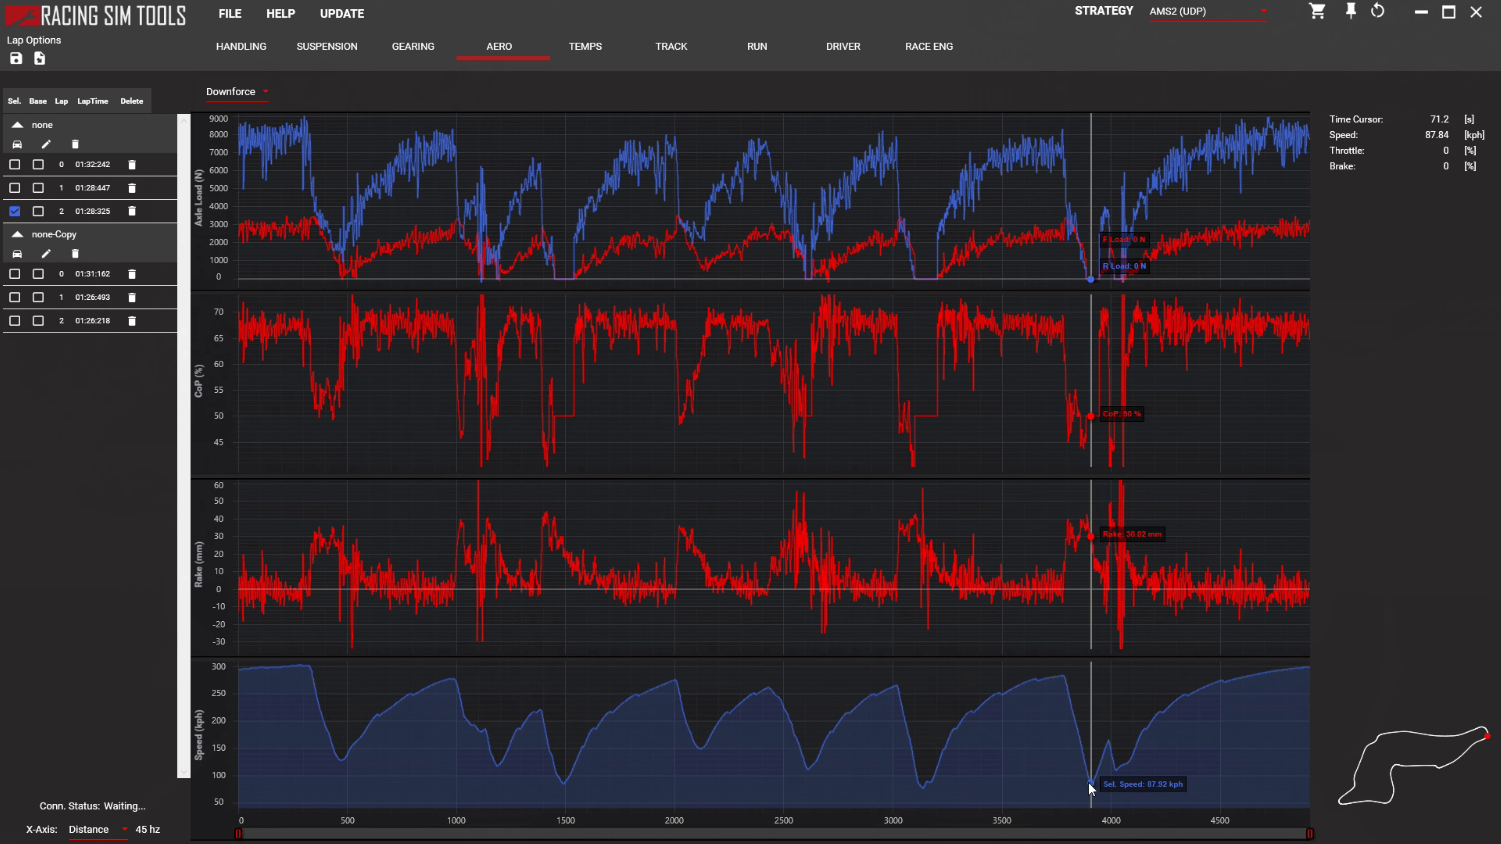
left_click(15, 320)
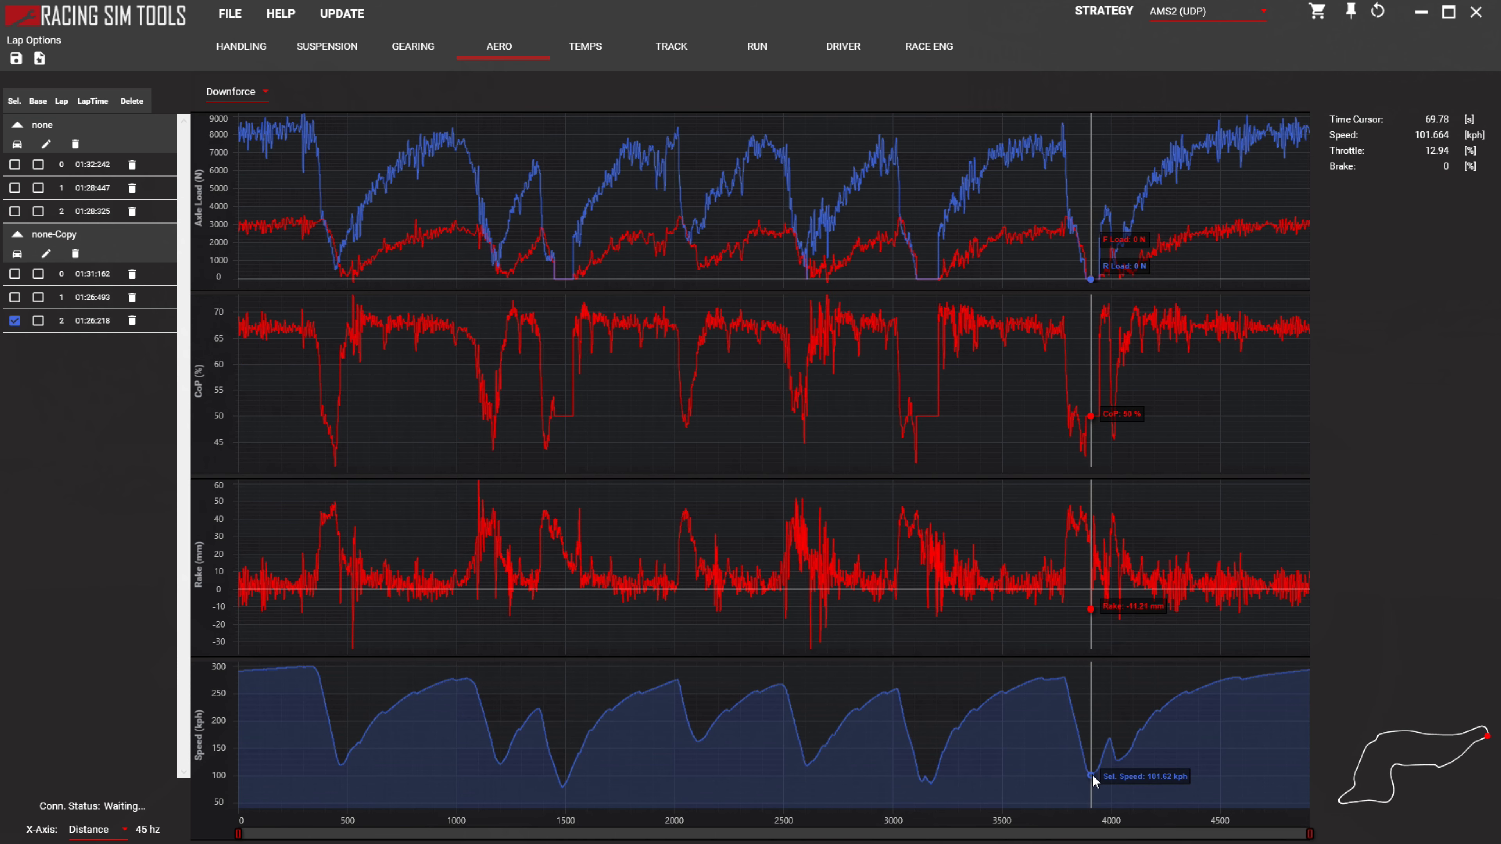
left_click_drag(1151, 738, 1192, 705)
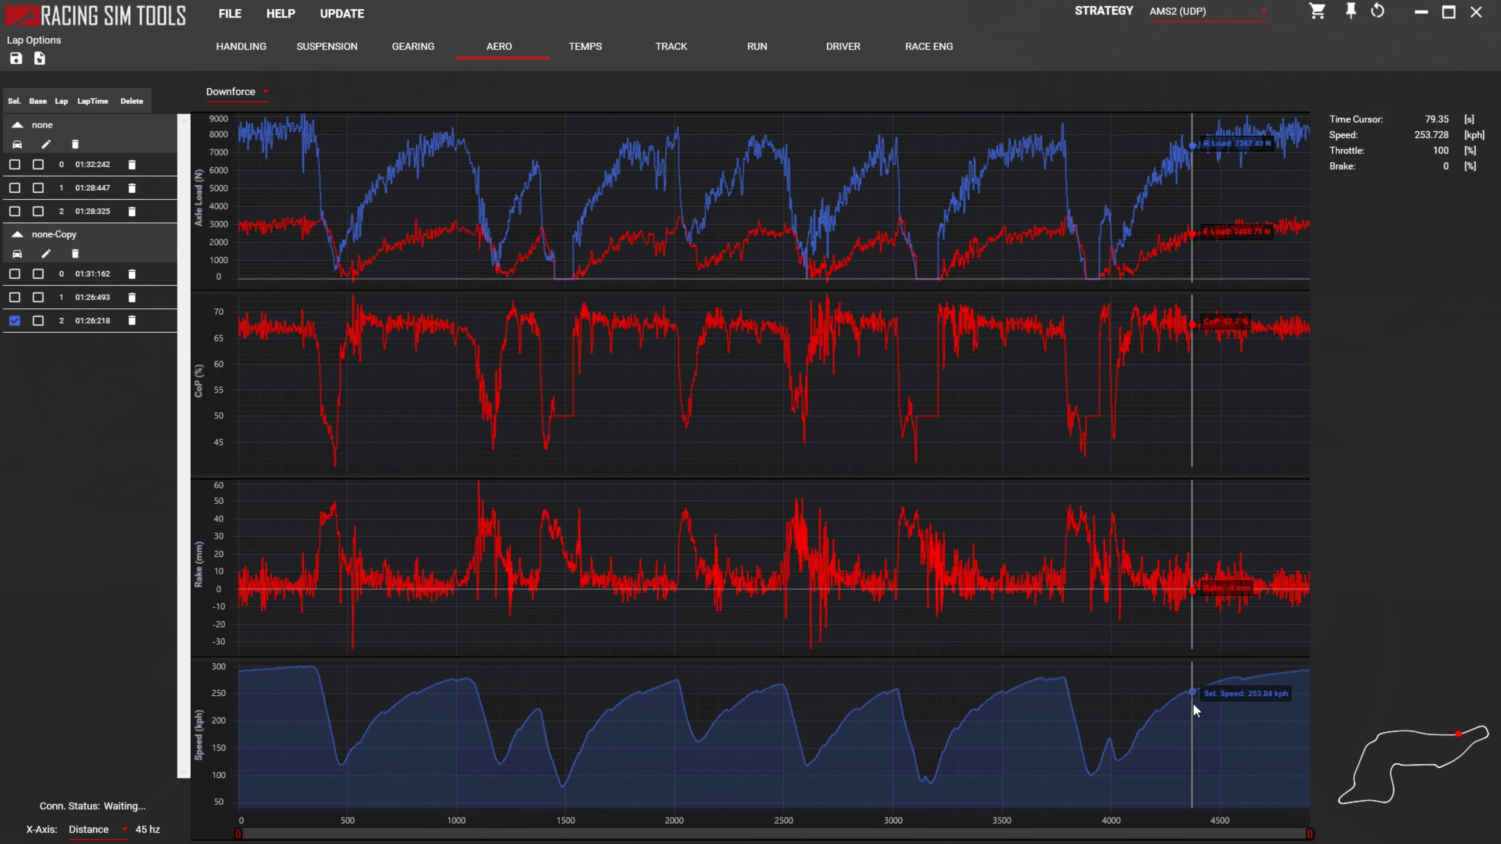
- Display the suspension Damper Histograms and inspect the damper speed distribution of none lap 2 at all four wheels
left_click(336, 47)
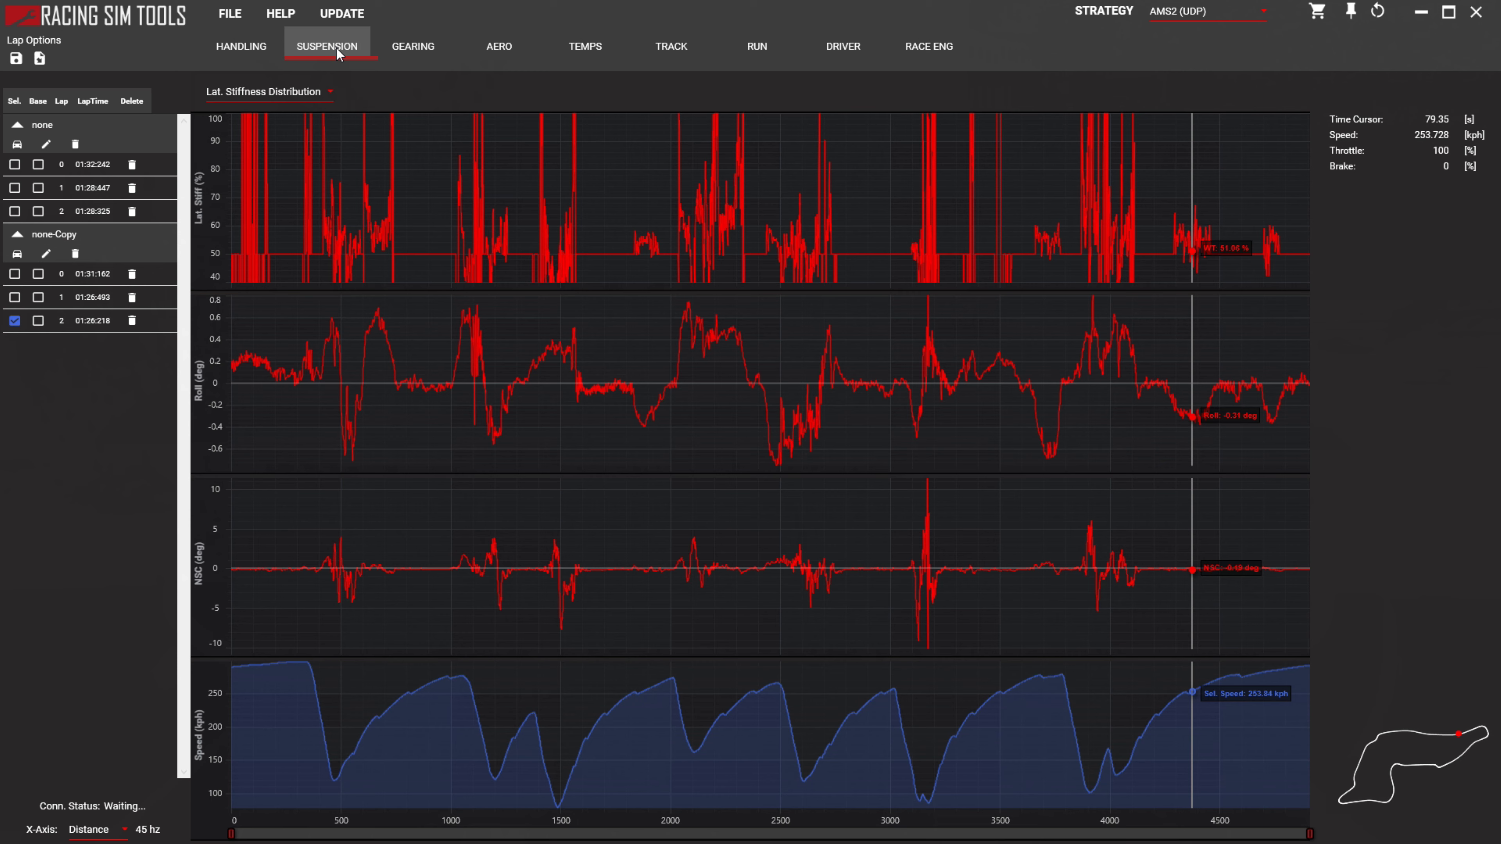
left_click(259, 91)
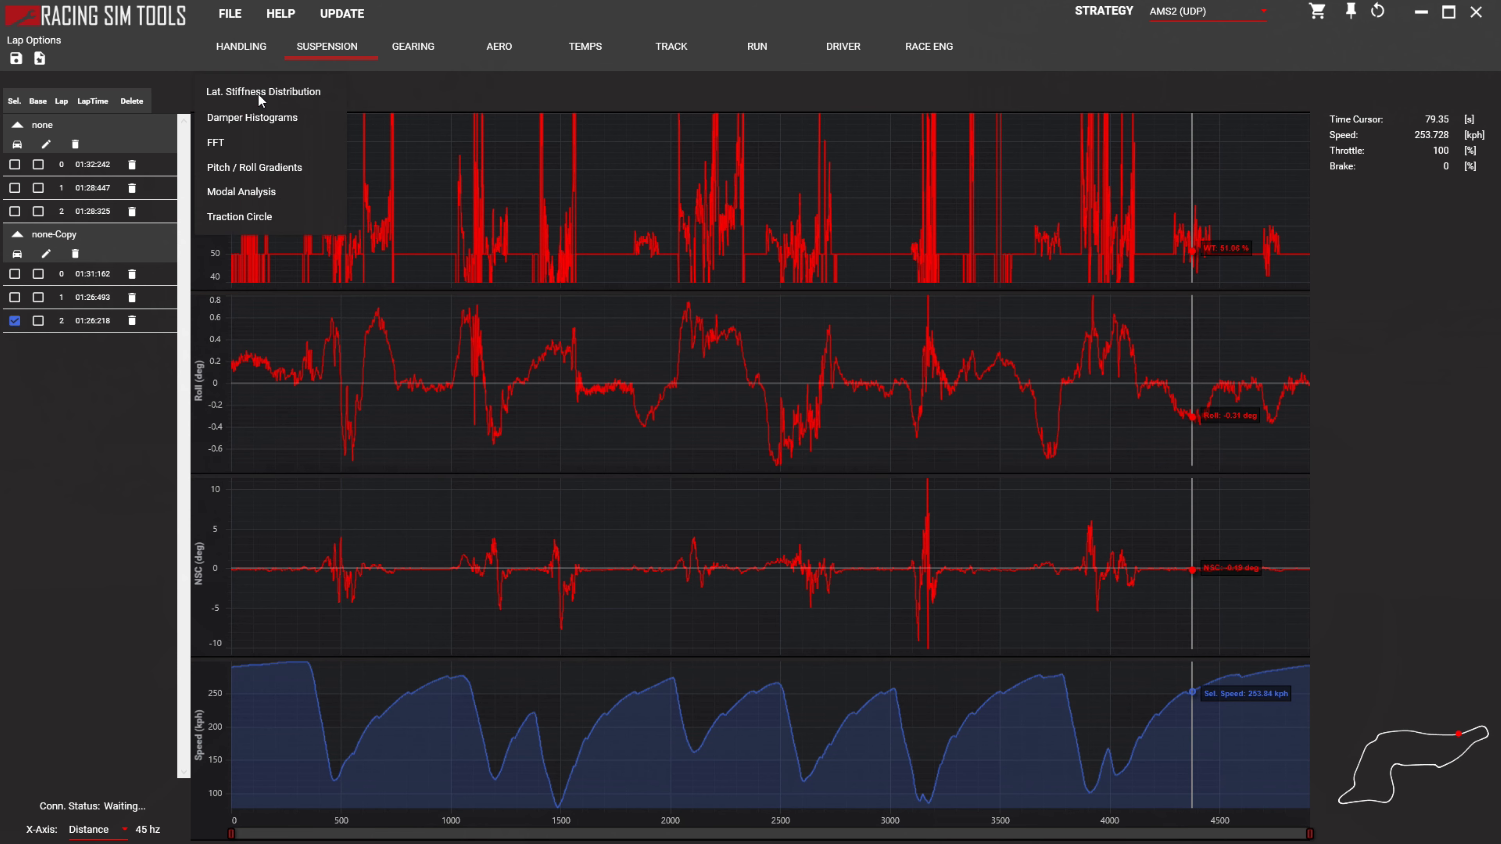
left_click(244, 115)
left_click_drag(682, 309, 647, 319)
left_click(15, 211)
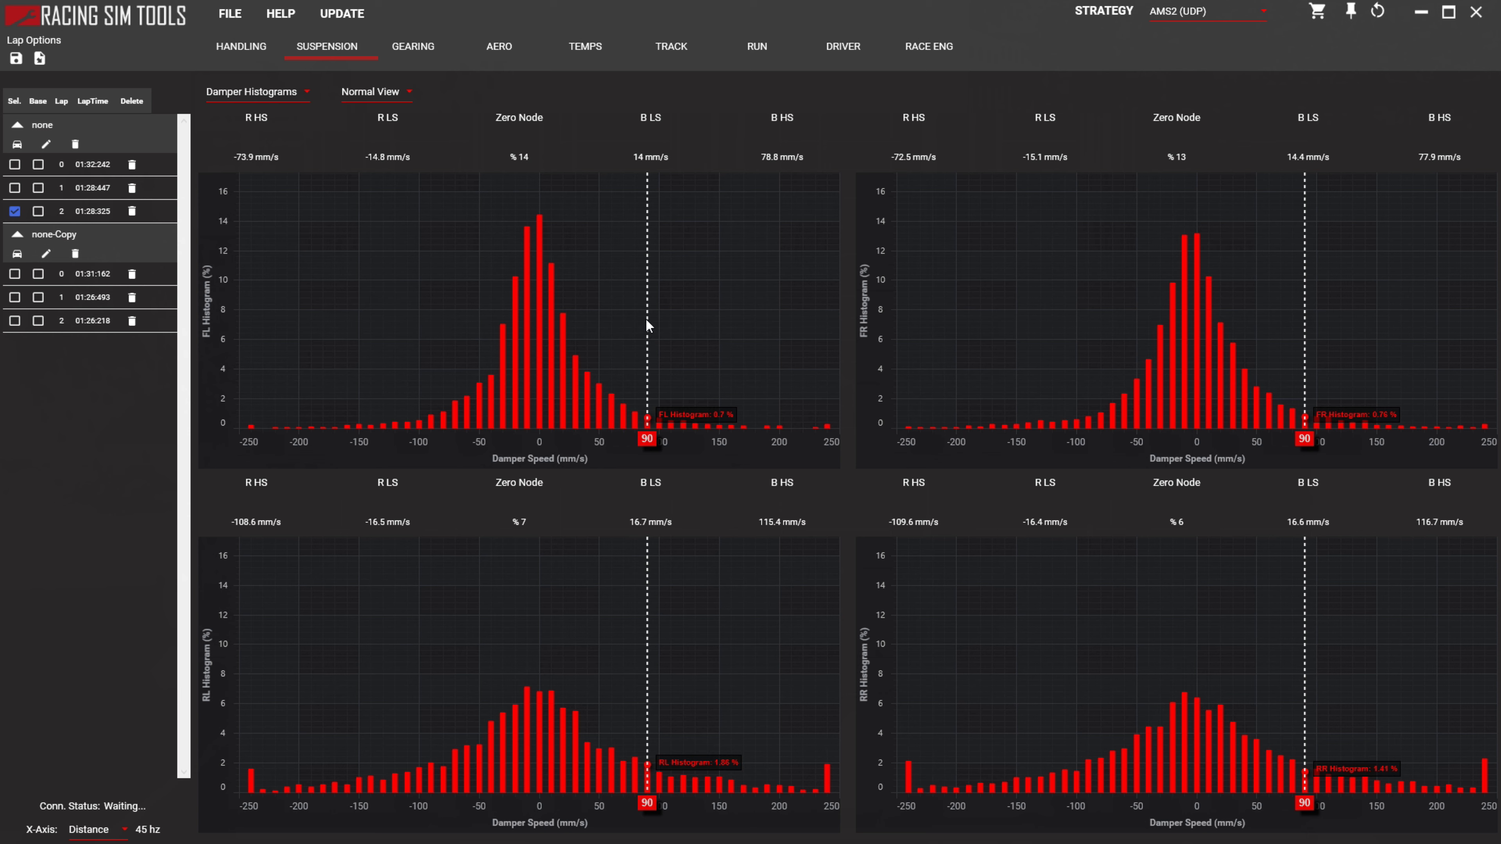
left_click_drag(646, 320, 608, 301)
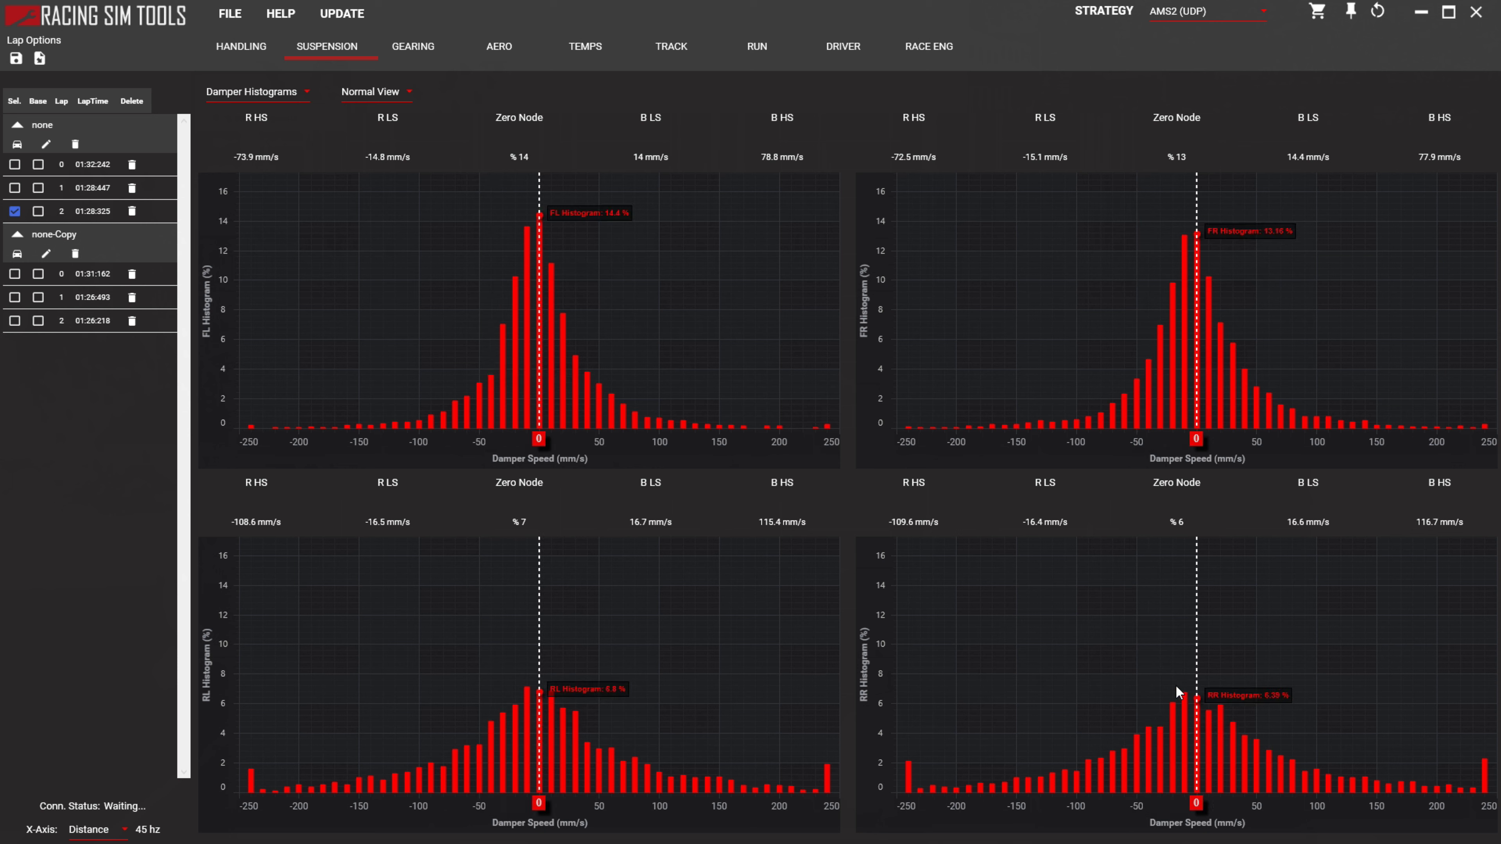
- Compare the front and rear damper histograms by alternating between none-Copy lap 2 and none lap 2, finishing on none-Copy lap 2
left_click(15, 320)
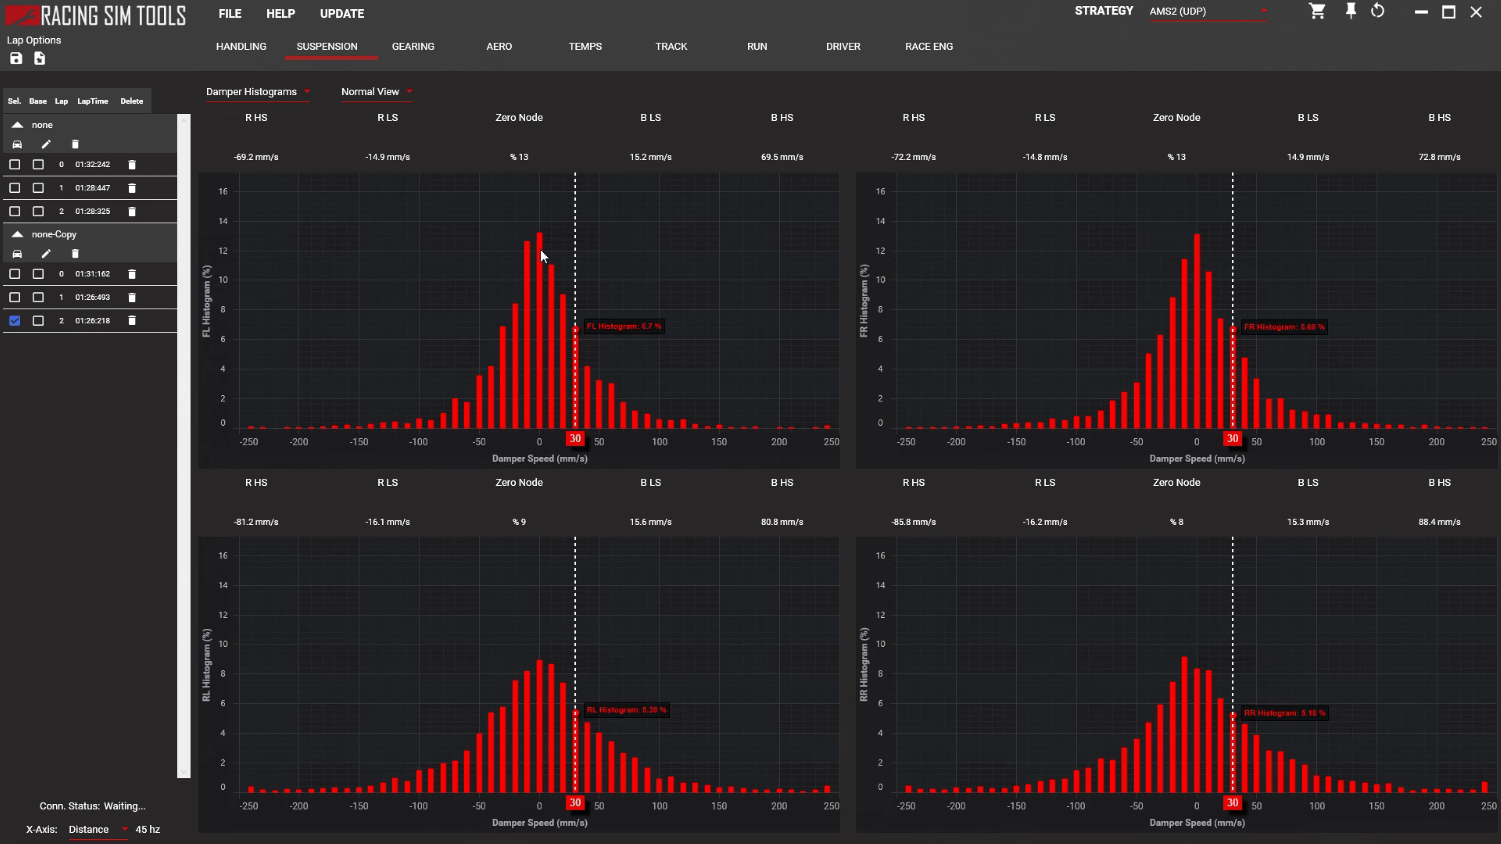
left_click(16, 212)
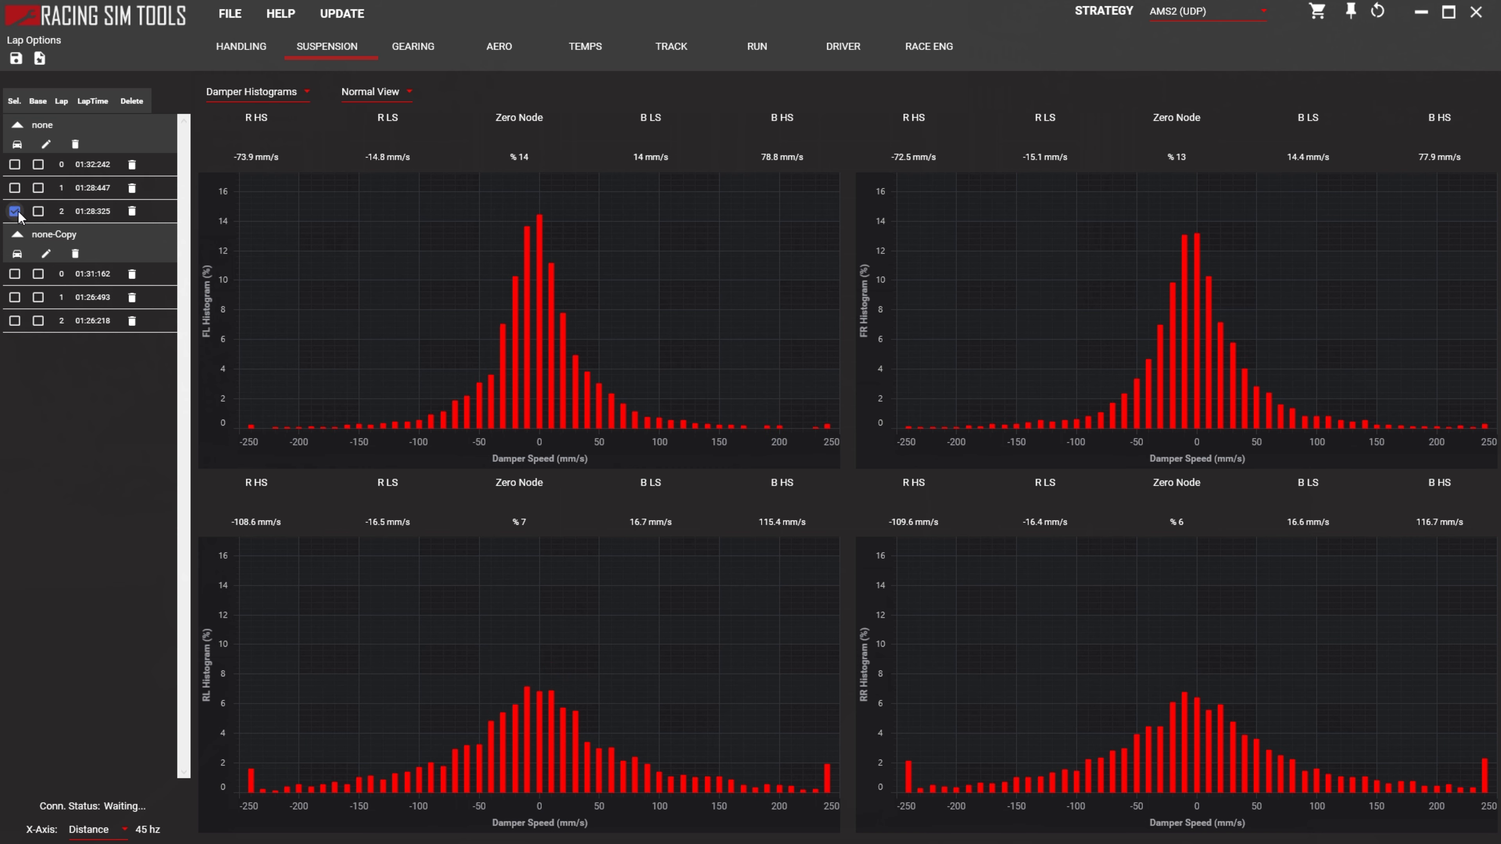
left_click(15, 322)
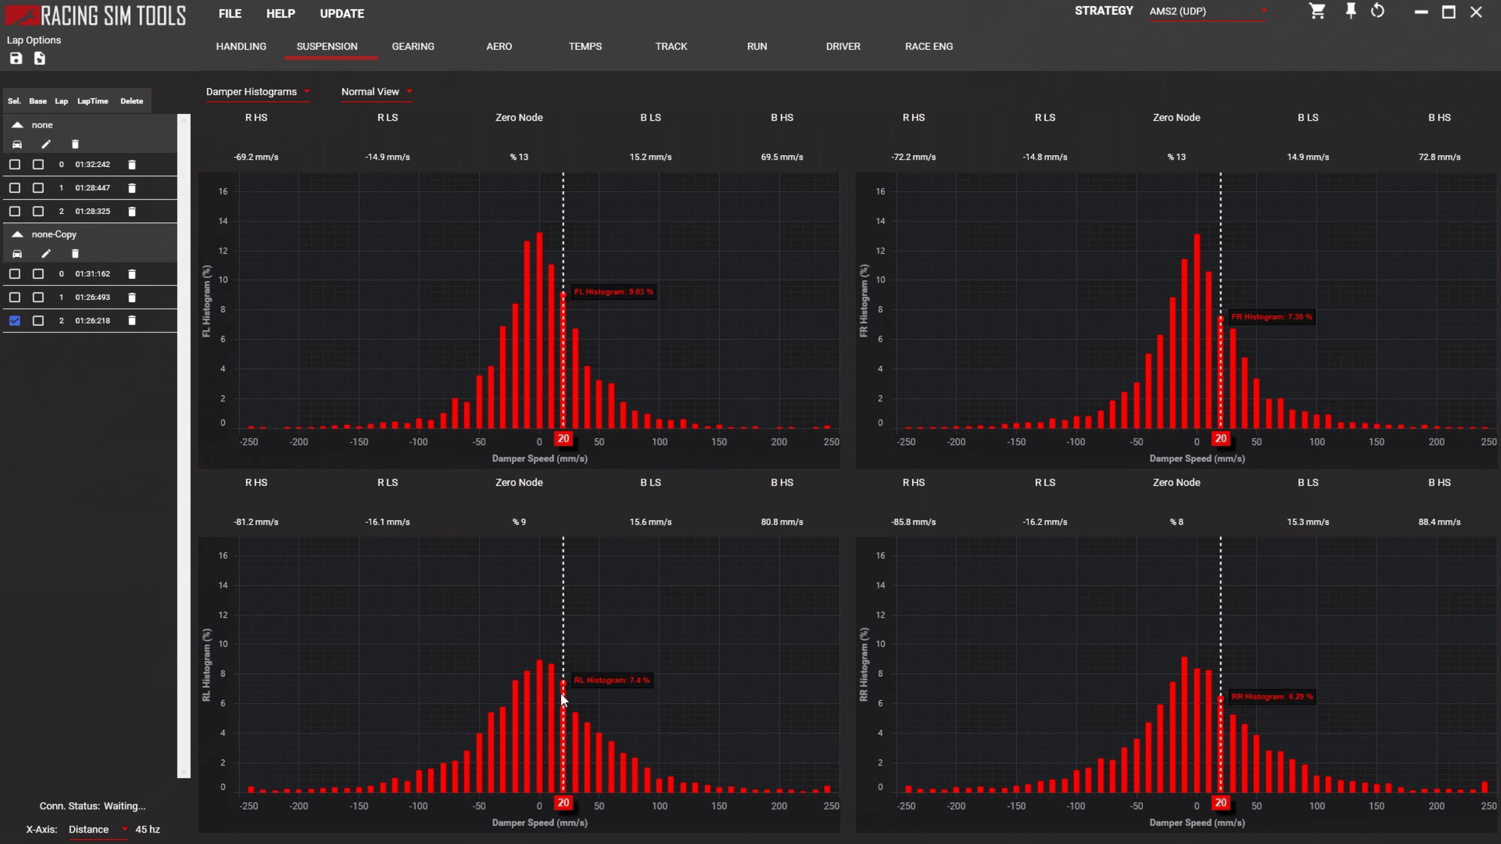
left_click(16, 212)
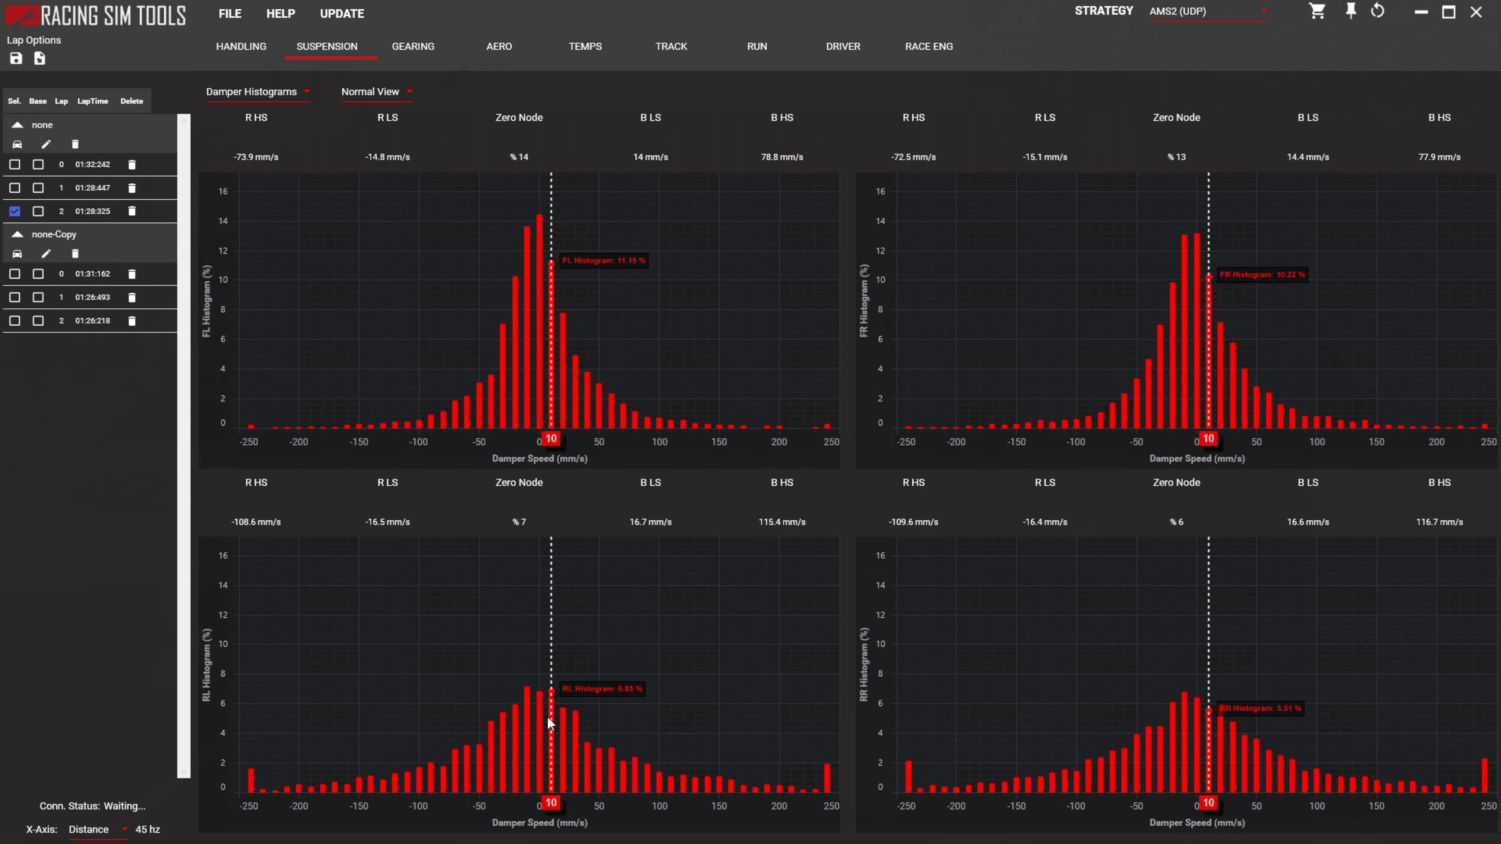
left_click(14, 321)
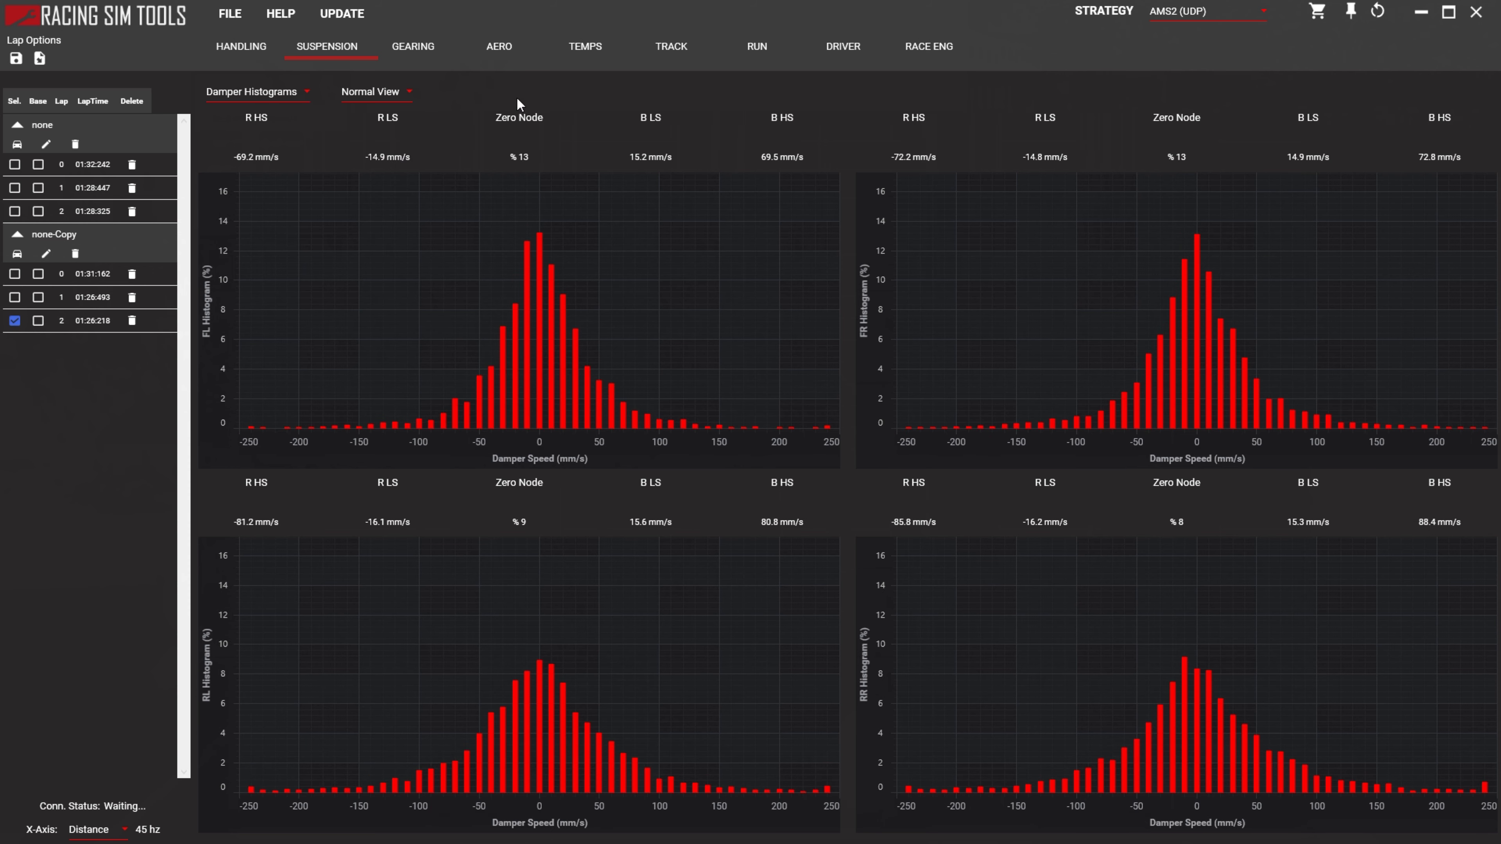
- Compare the aero Downforce traces of none lap 2 and none-Copy lap 2
left_click(499, 52)
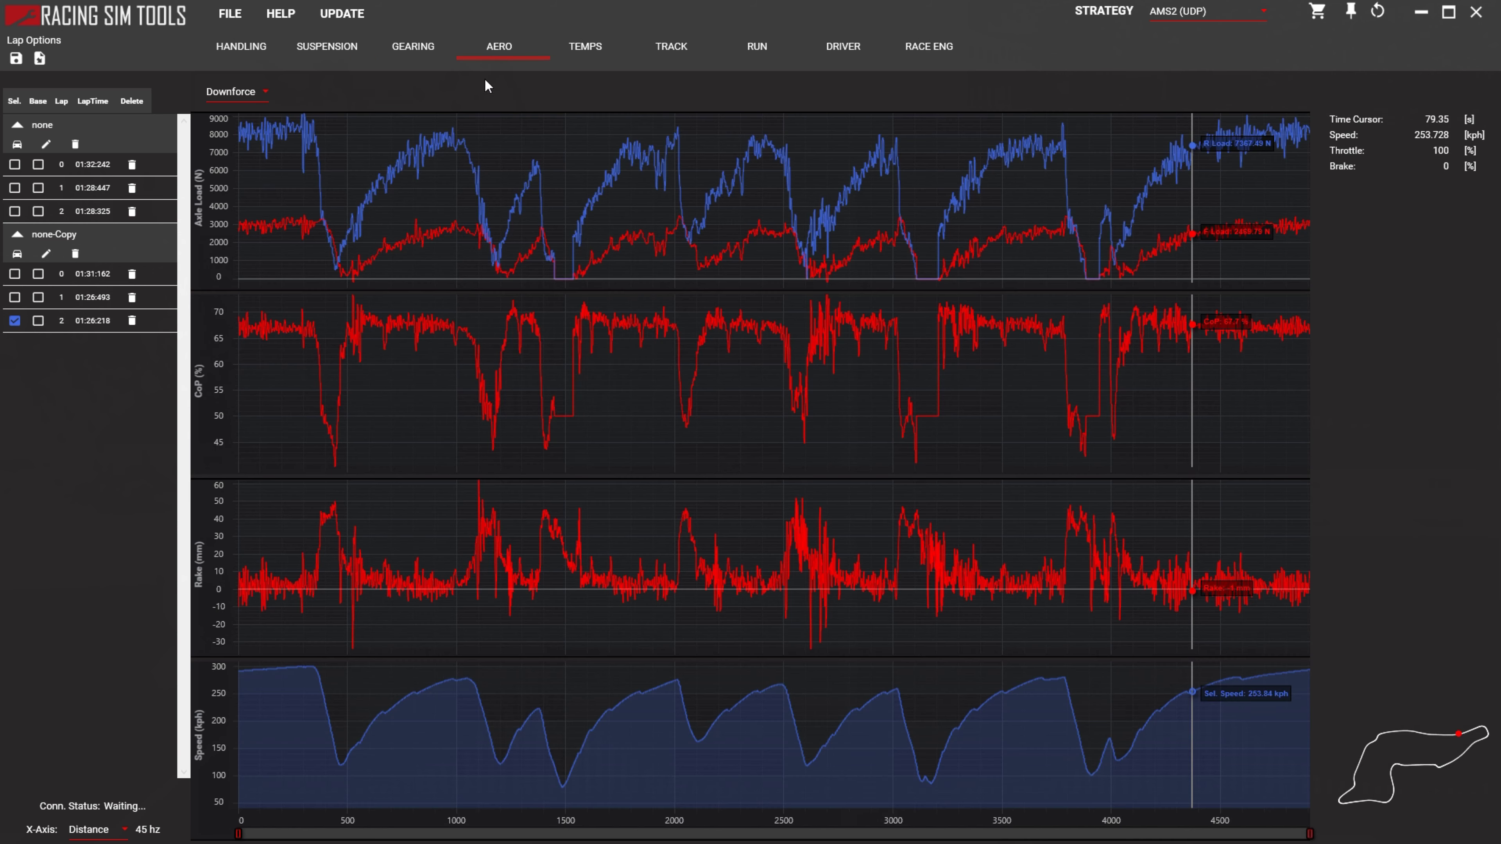
left_click(13, 213)
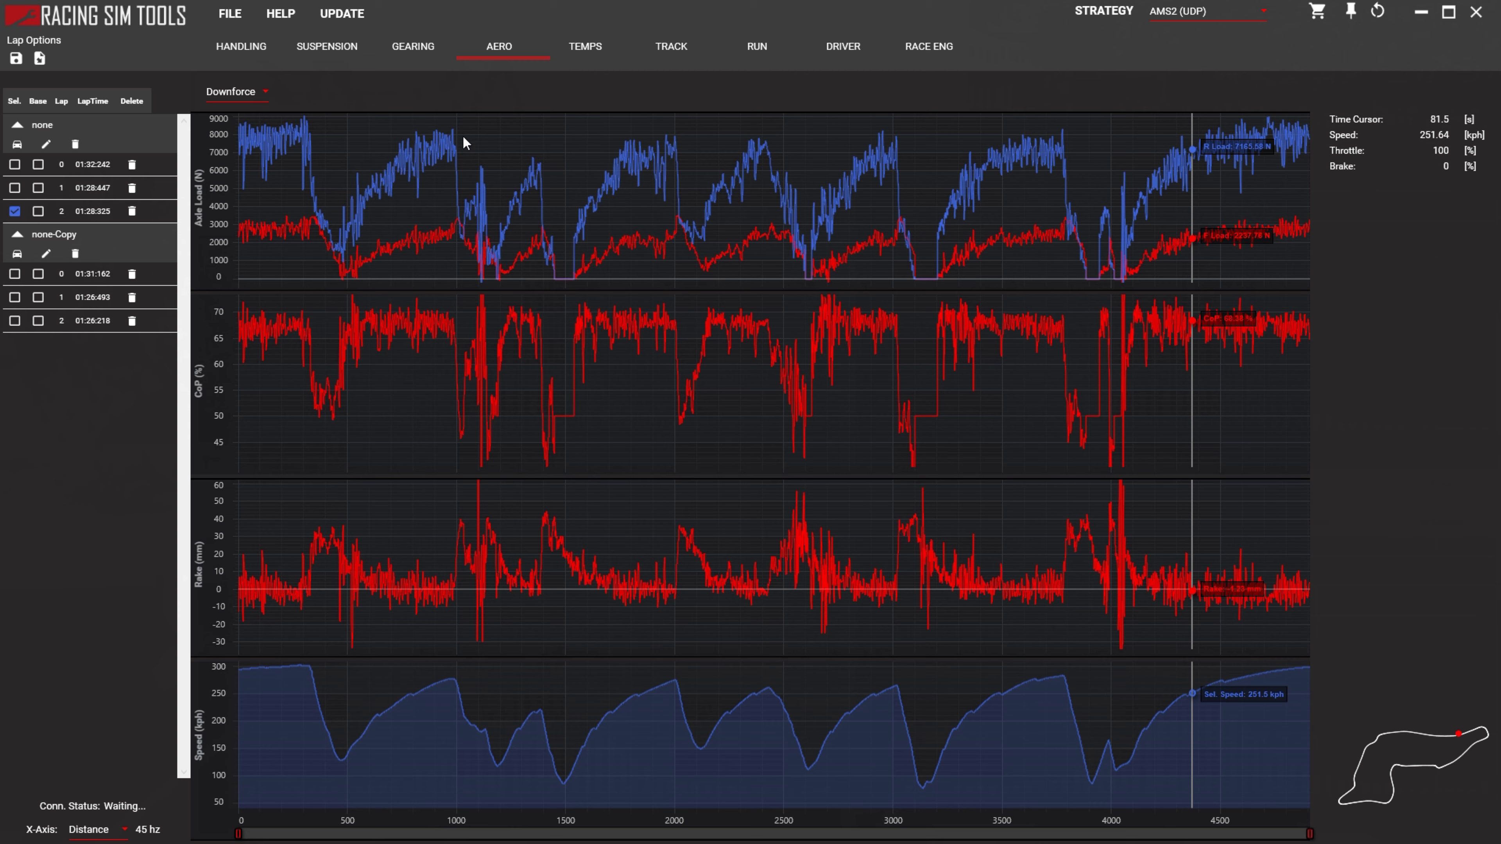
left_click(14, 321)
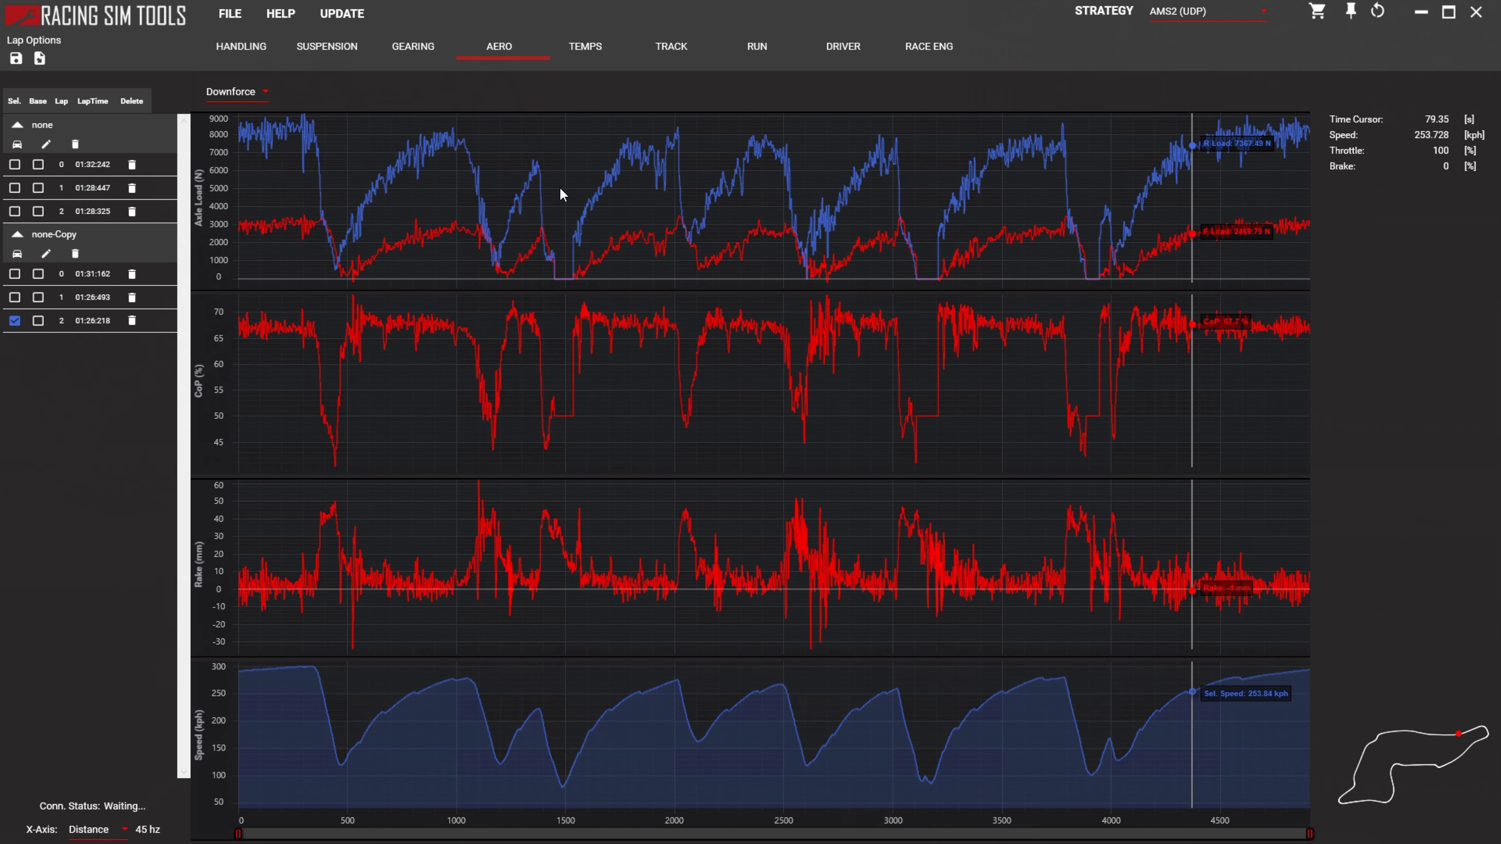
- Compare the RPM Gearing plots and average power per gear of none-Copy lap 2 and none lap 2
left_click(402, 49)
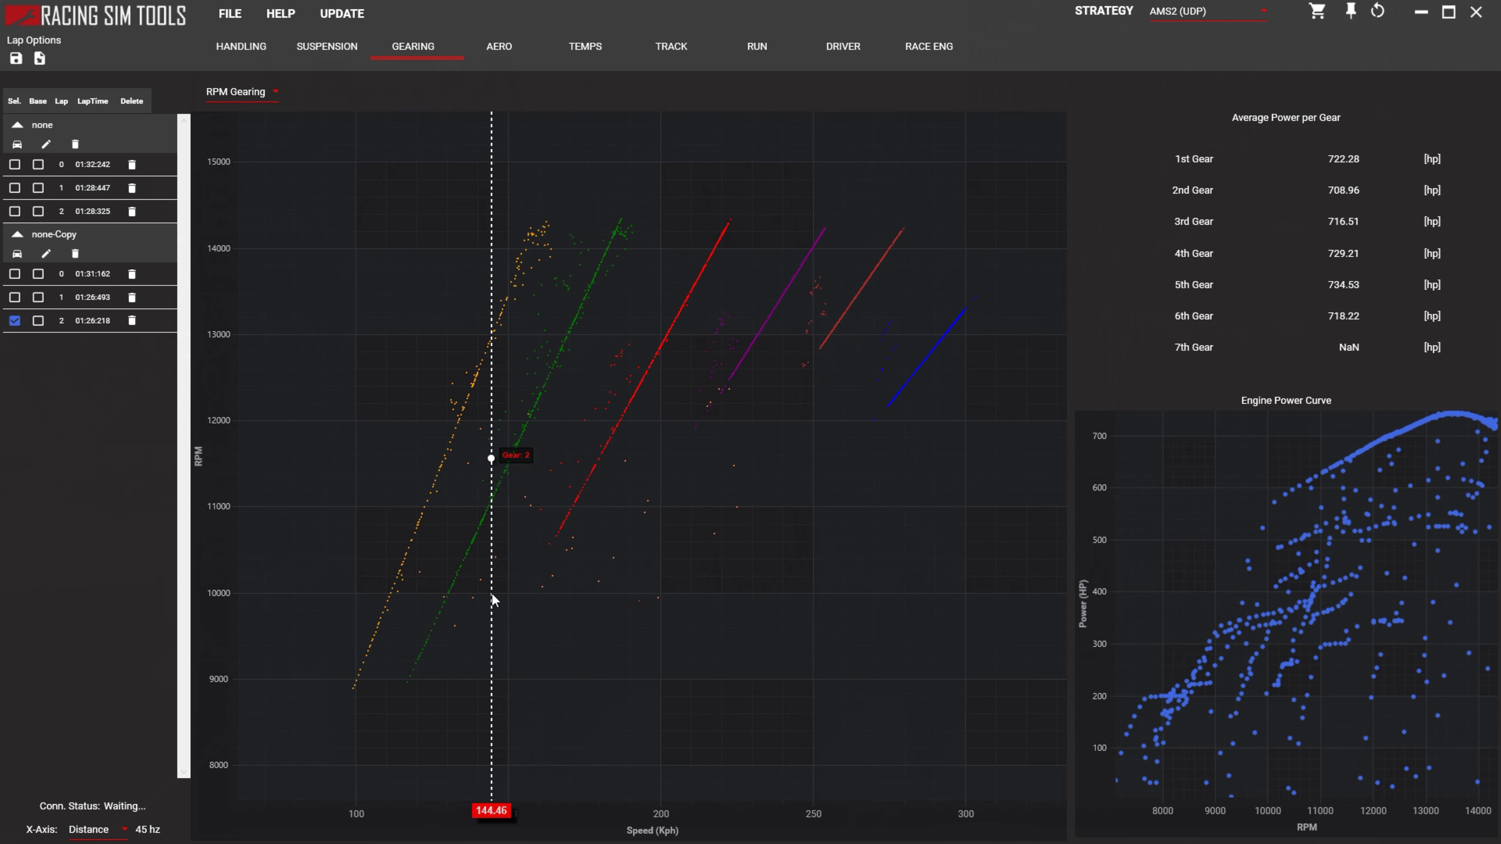
left_click(14, 212)
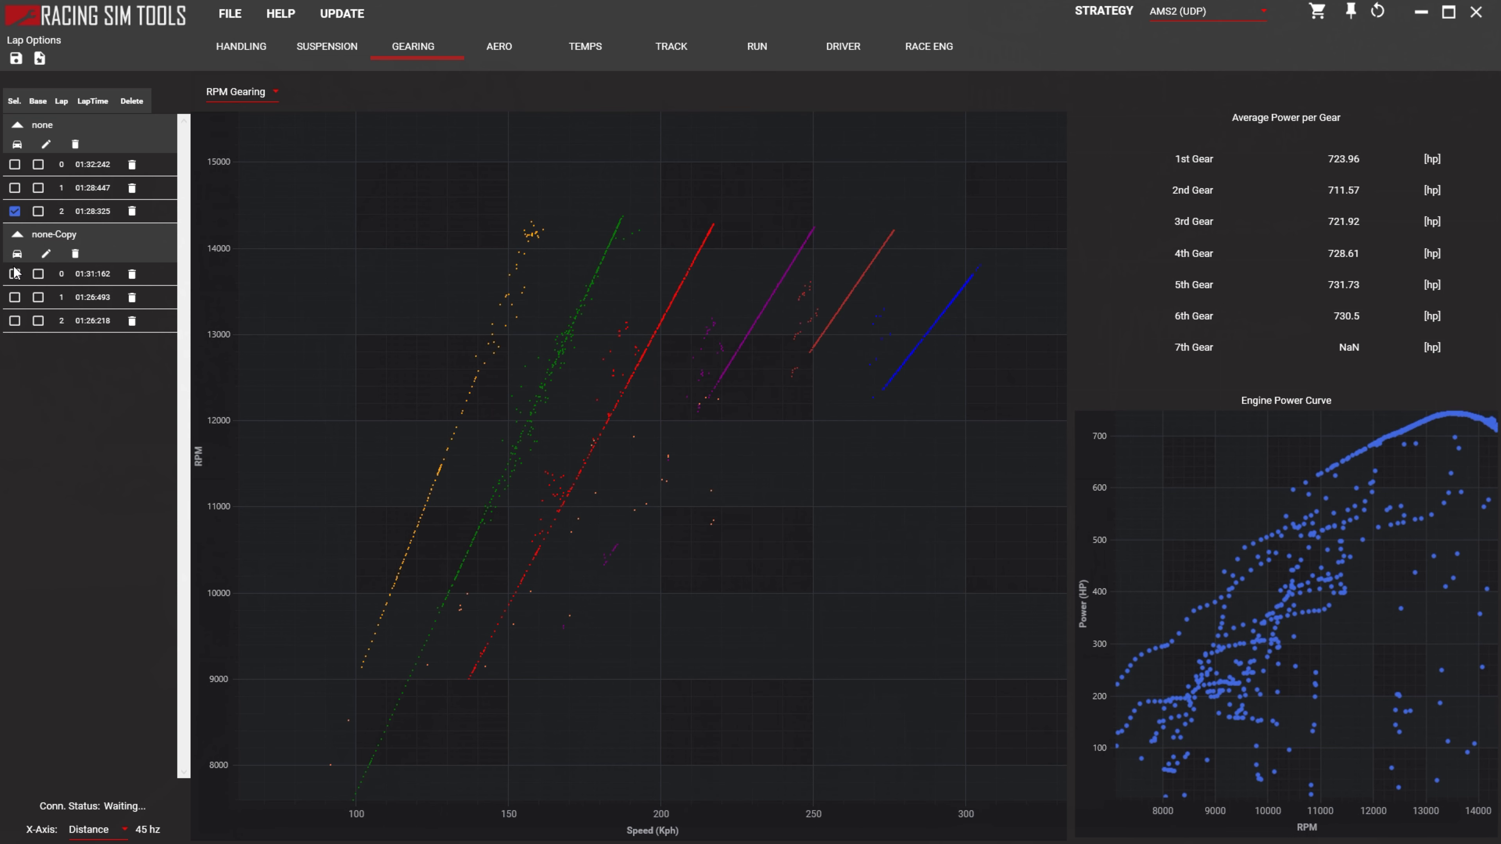
left_click(15, 320)
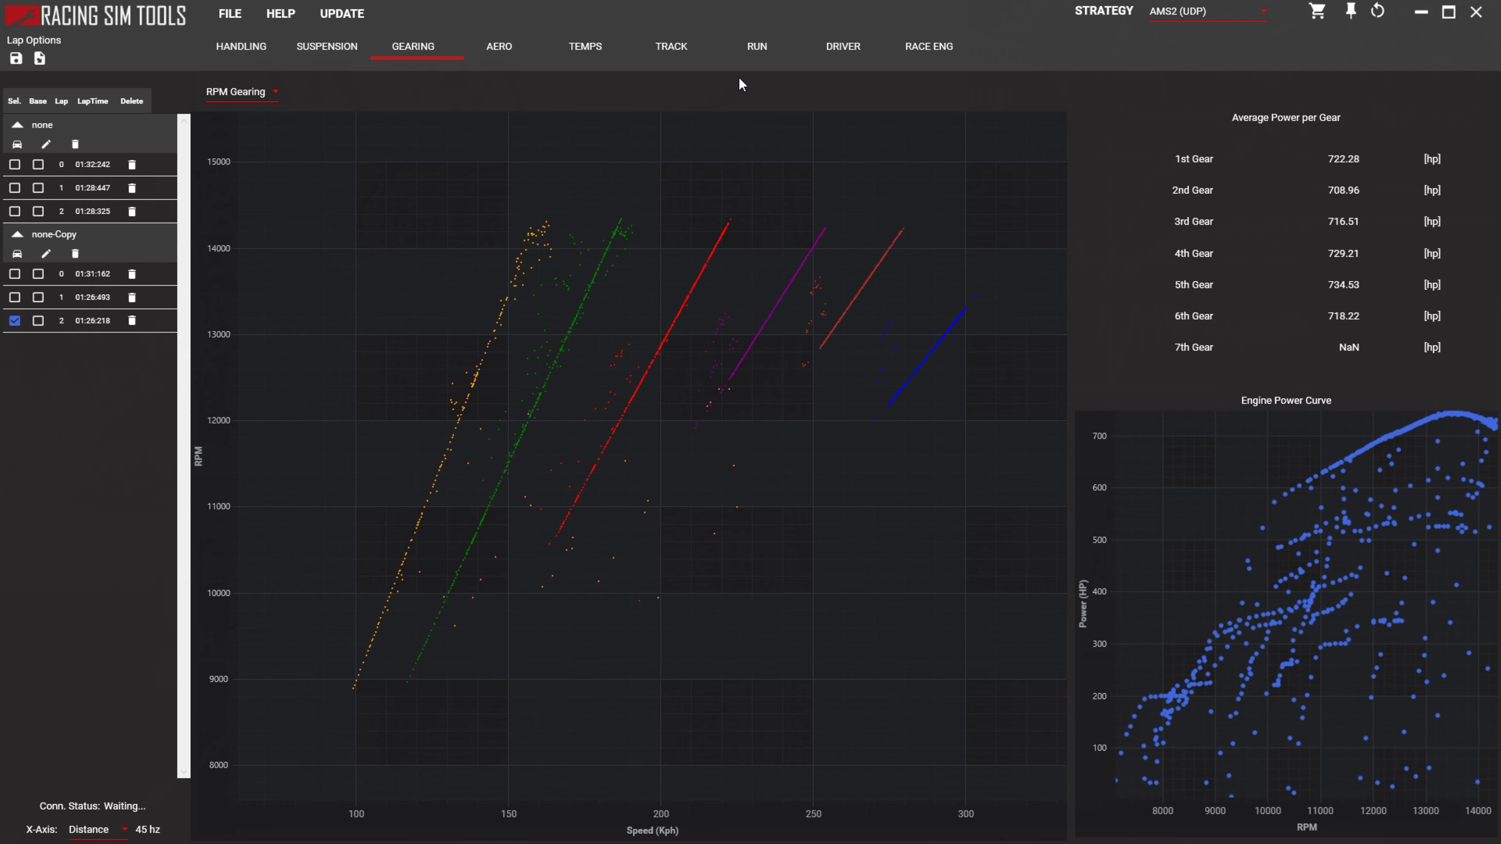
- Compare the Total Grip and tire wear at lap 2 of the none and none-Copy runs
left_click(752, 52)
left_click(15, 211)
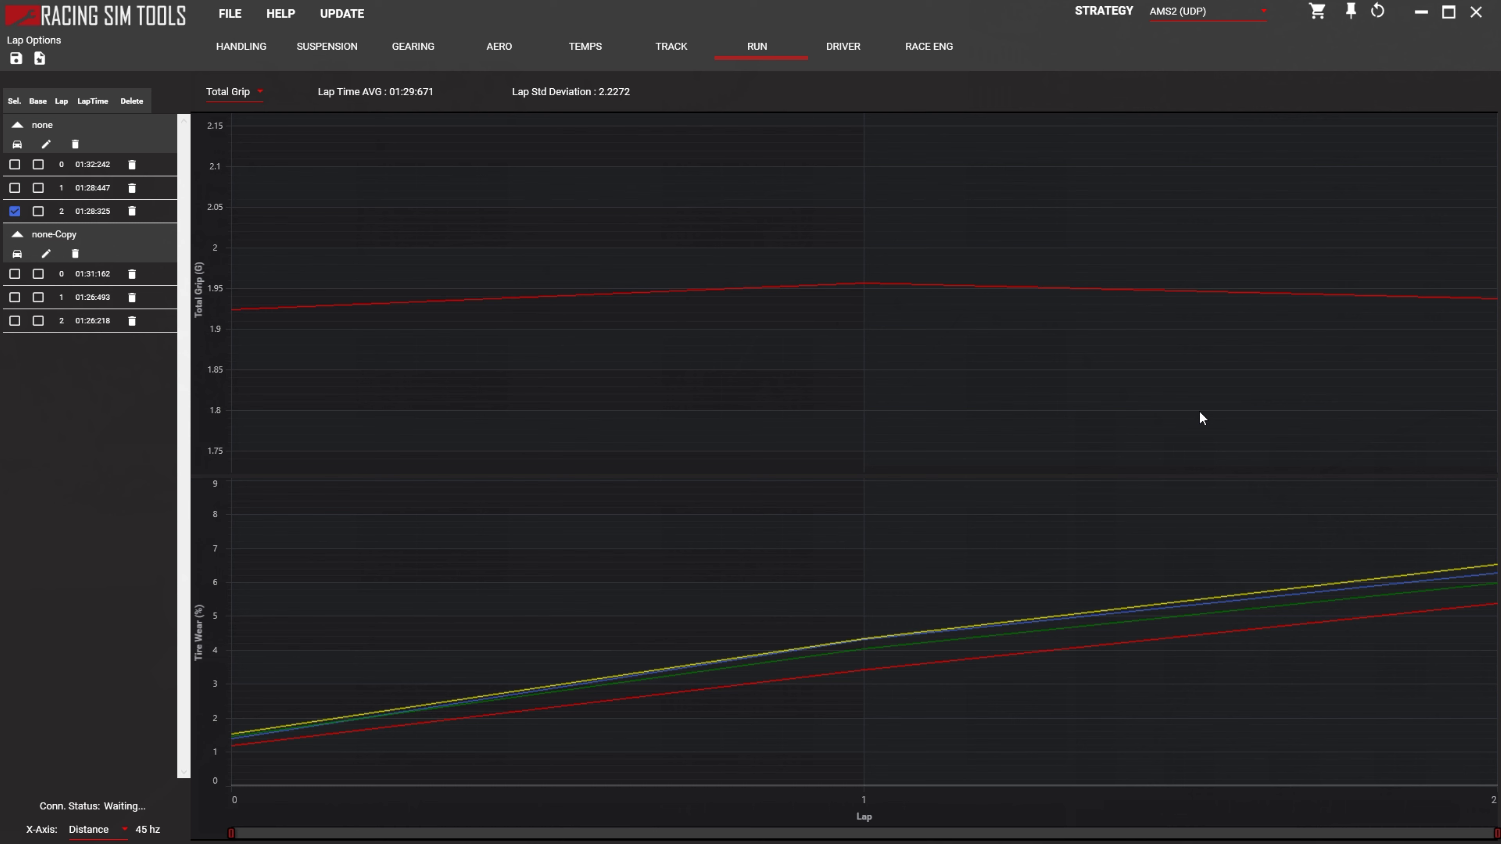
mouse_move(1490, 308)
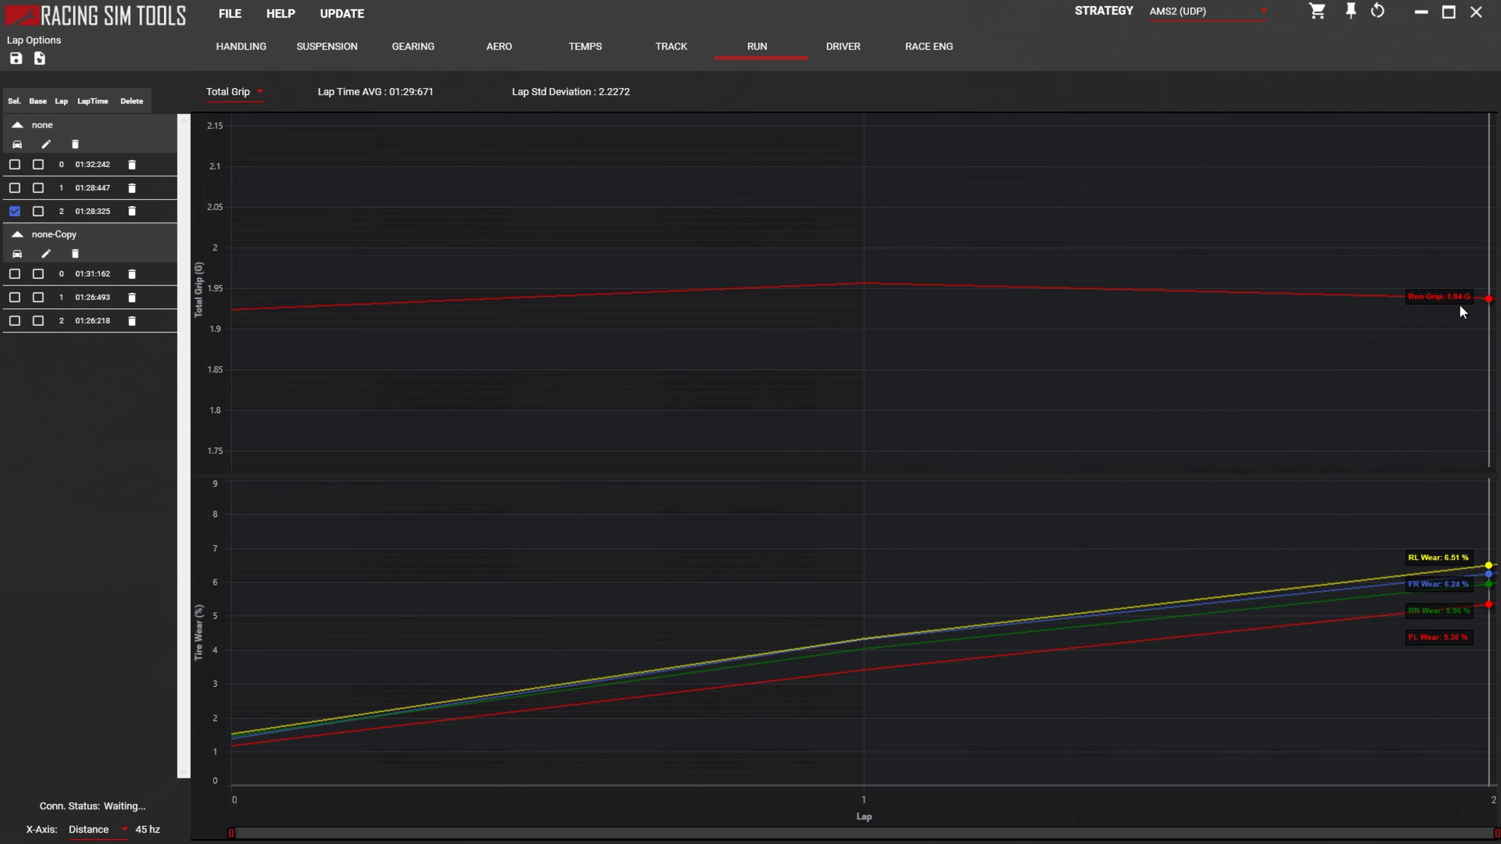
left_click(15, 321)
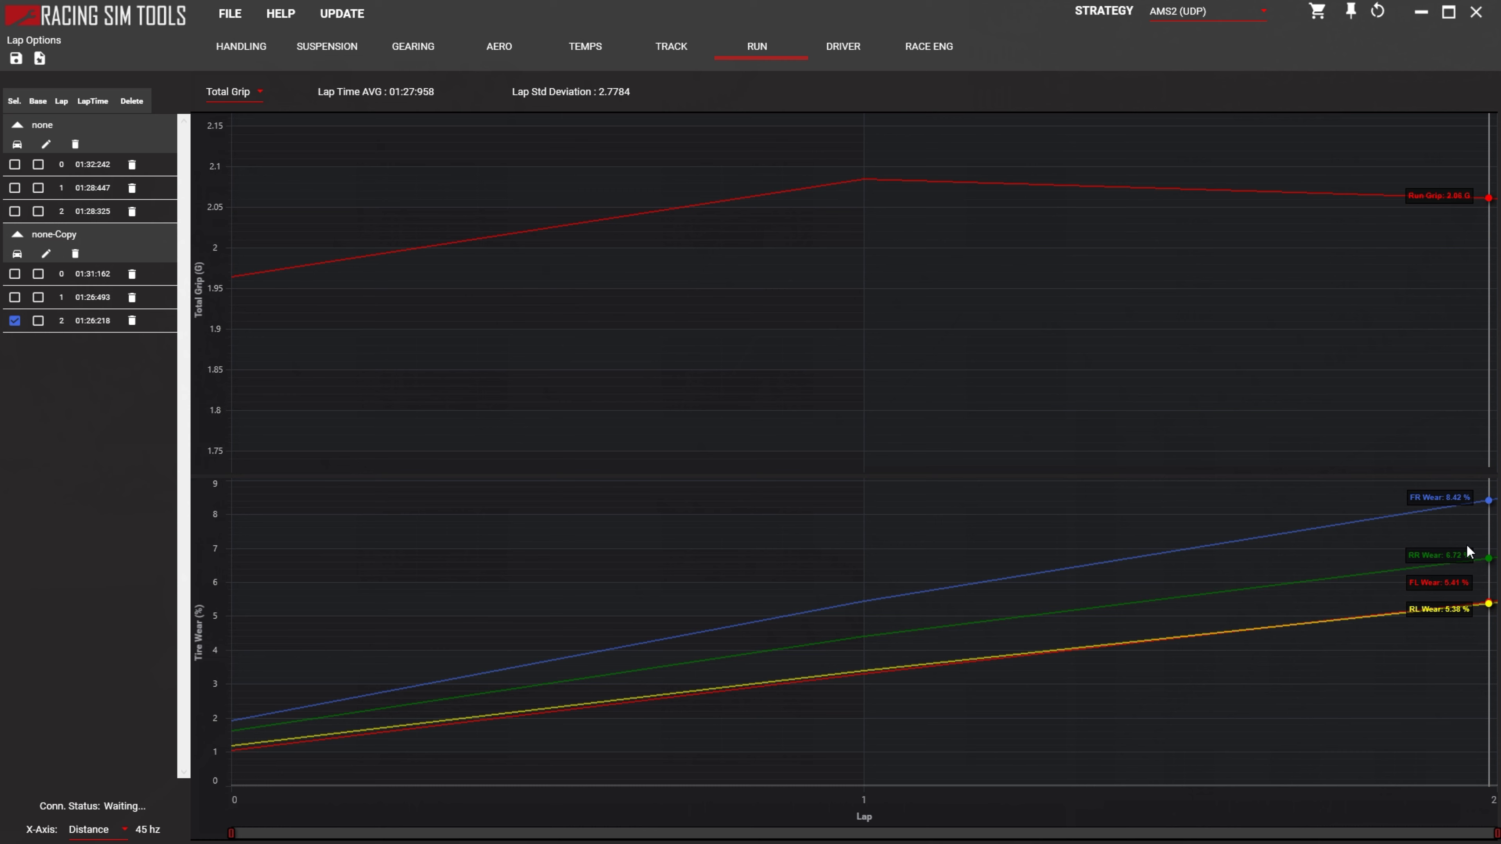
left_click(14, 212)
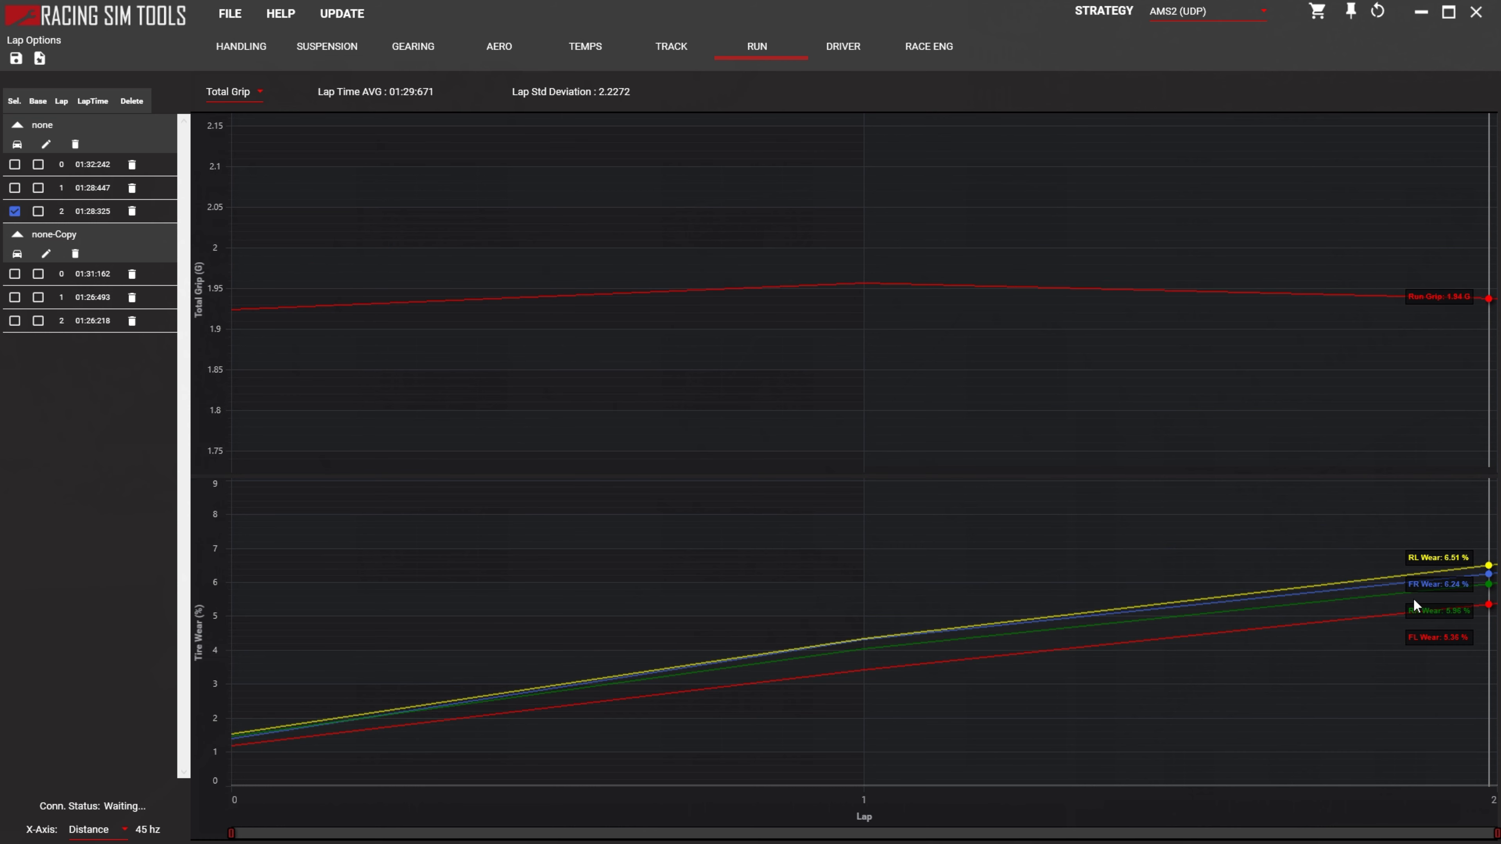
- Compare the Camber/Pressure Temp run charts of none and none-Copy at lap 2, with the full camber temperature range in view
left_click(244, 95)
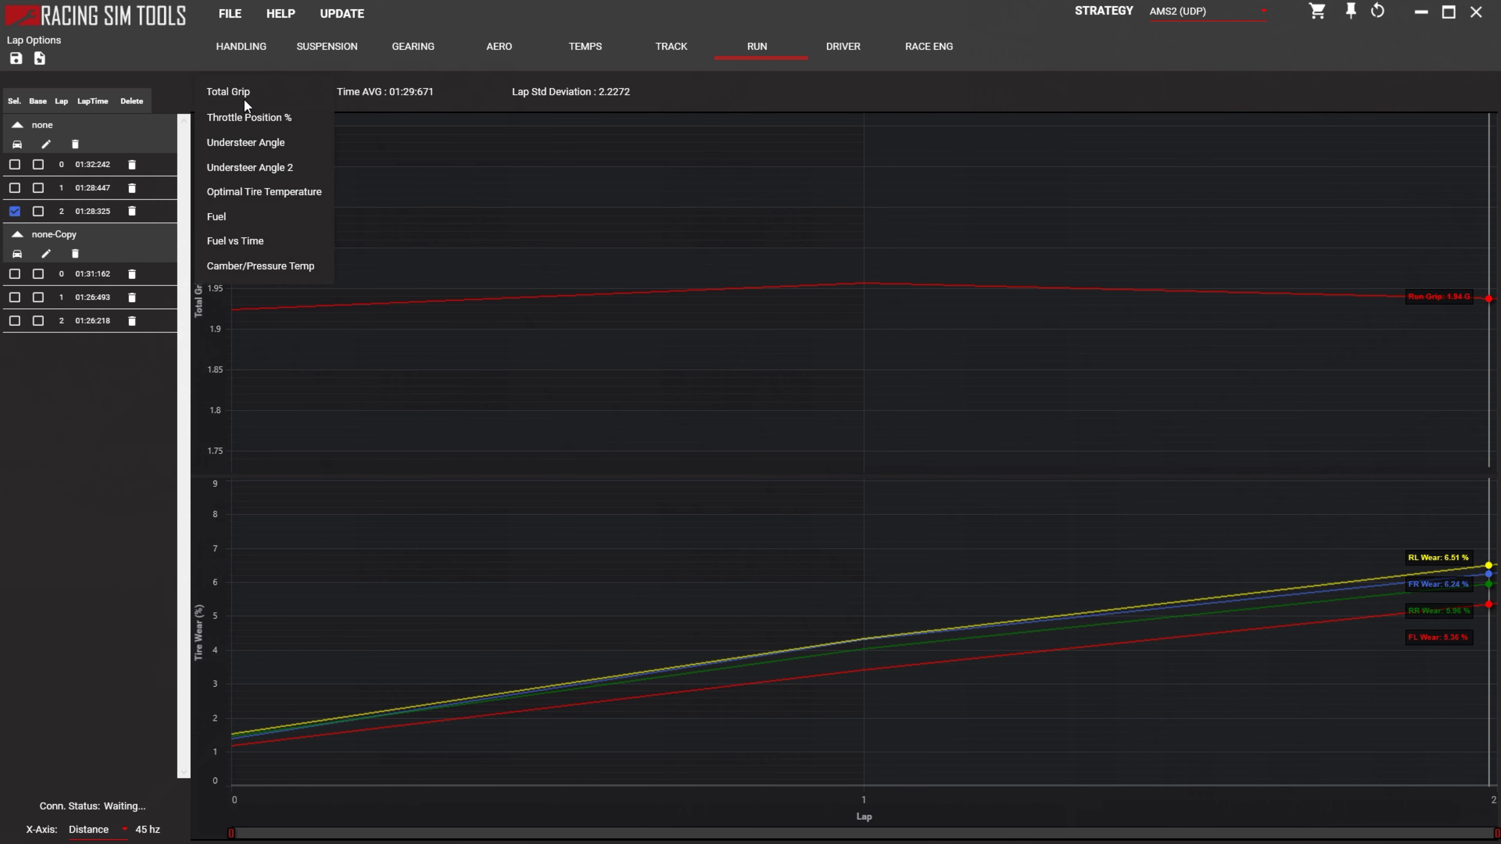
left_click(251, 266)
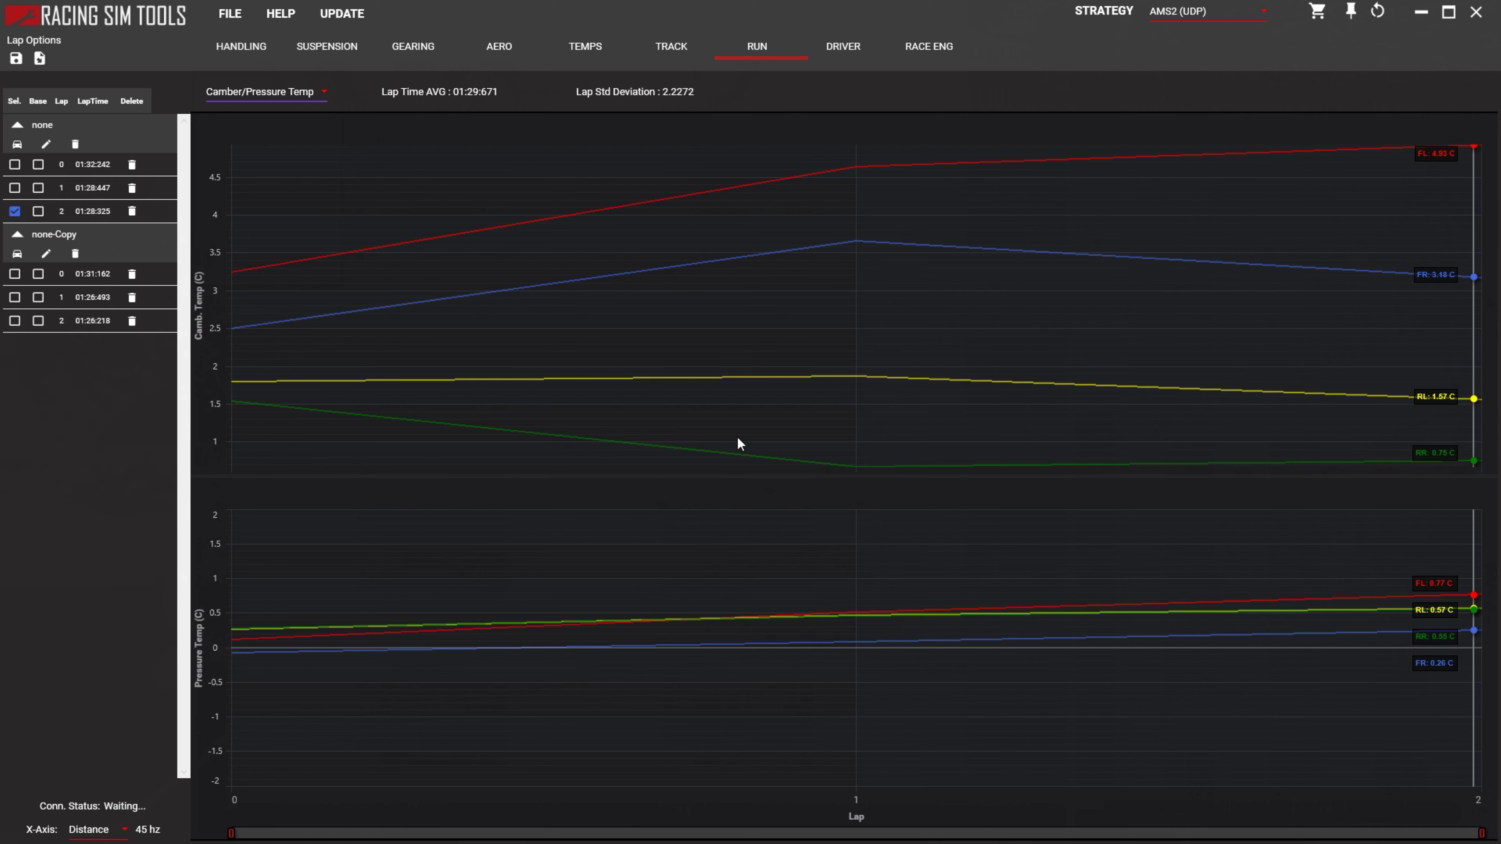
left_click(15, 320)
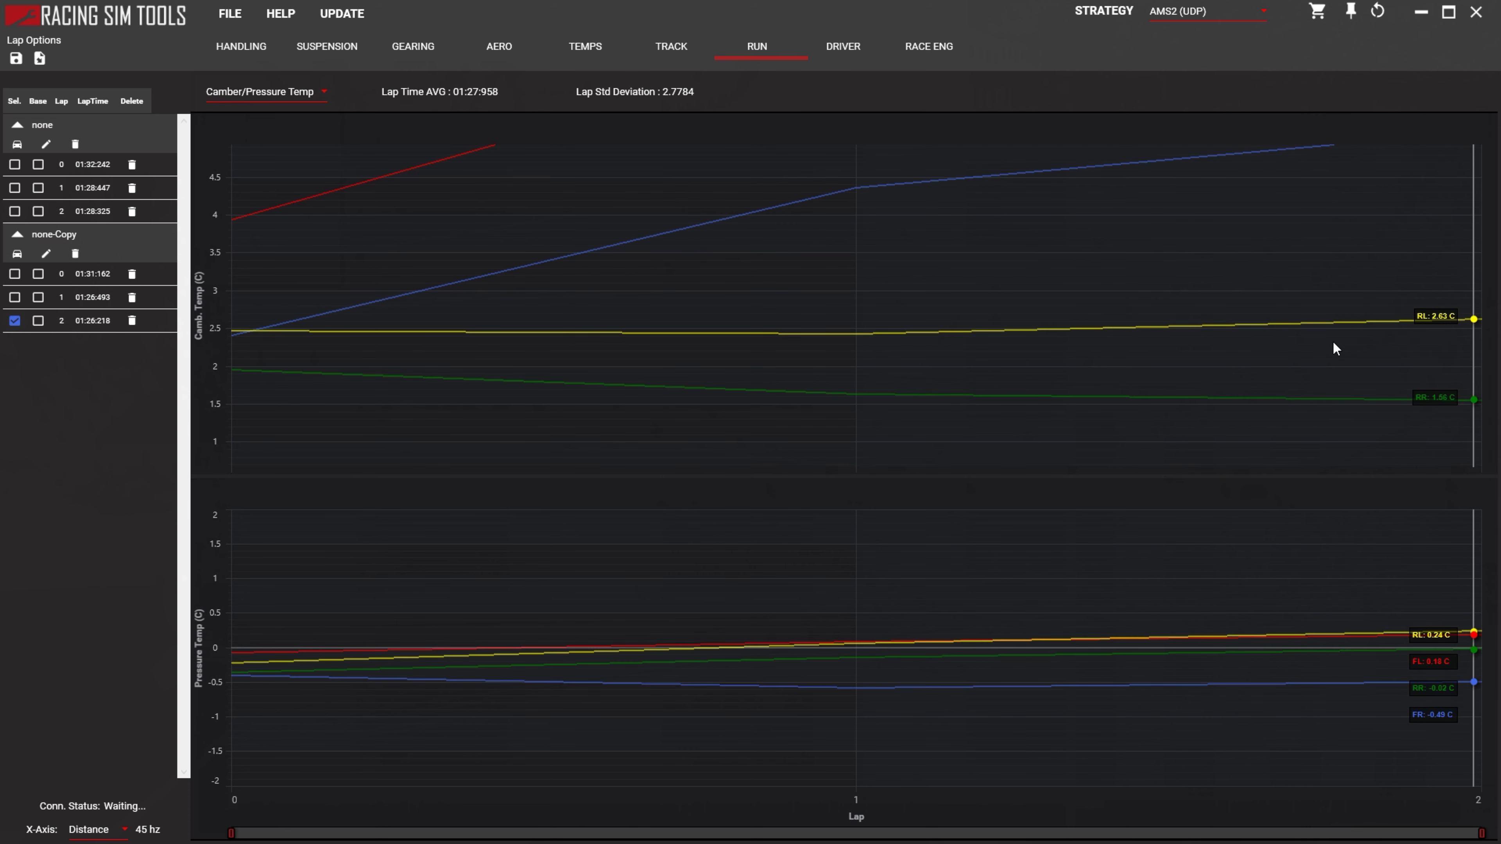
scroll(1344, 348, "down", 3)
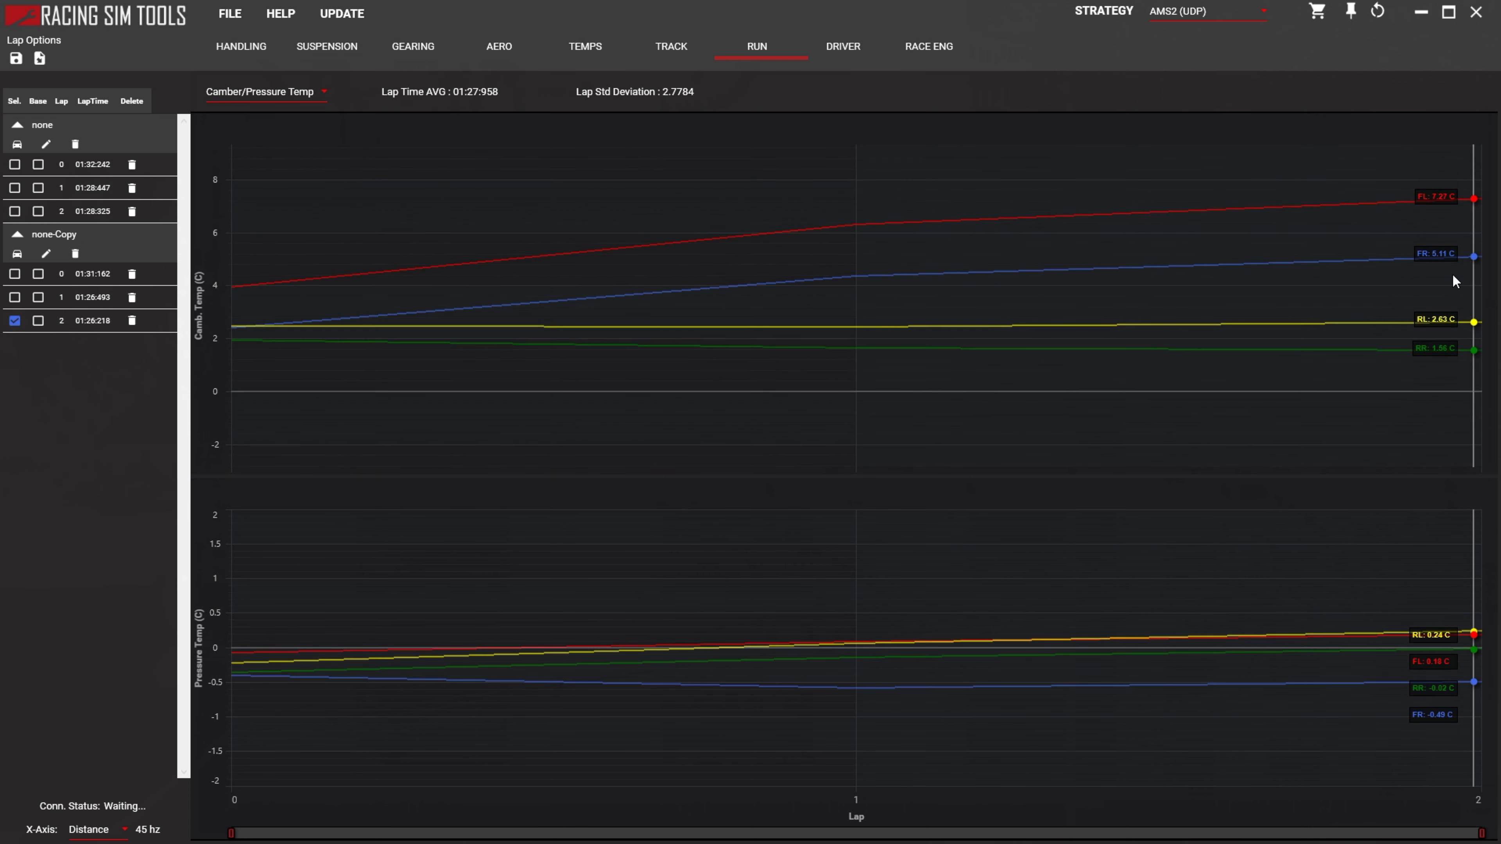